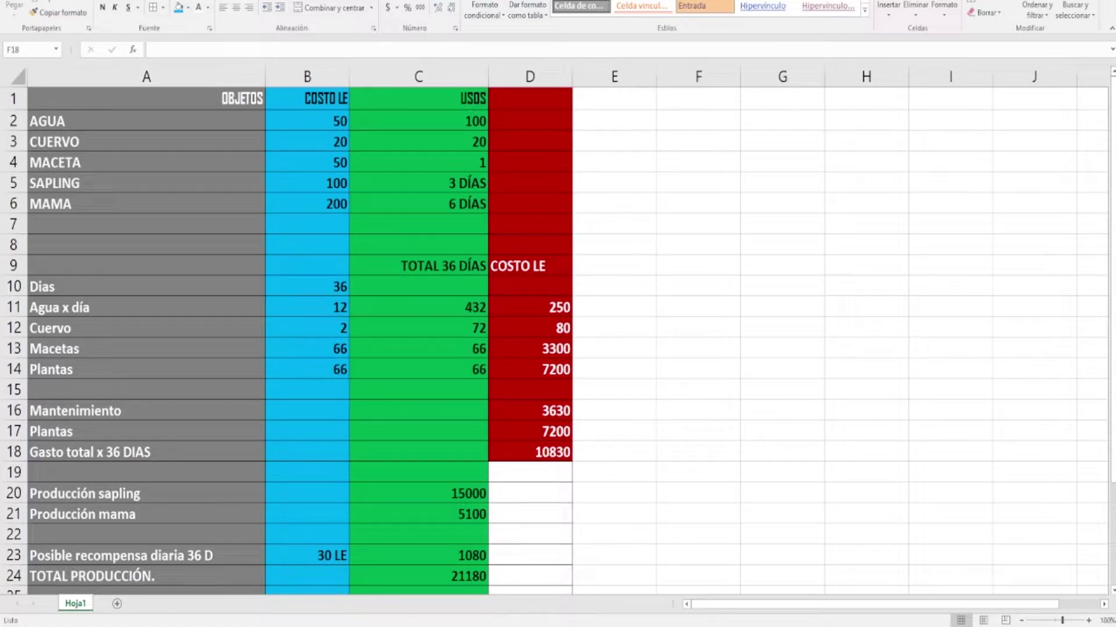
# - Review the items listed under OBJETOS, from AGUA and CUERVO through MACETA, SAPLING and MAMA
pyautogui.click(249, 100)
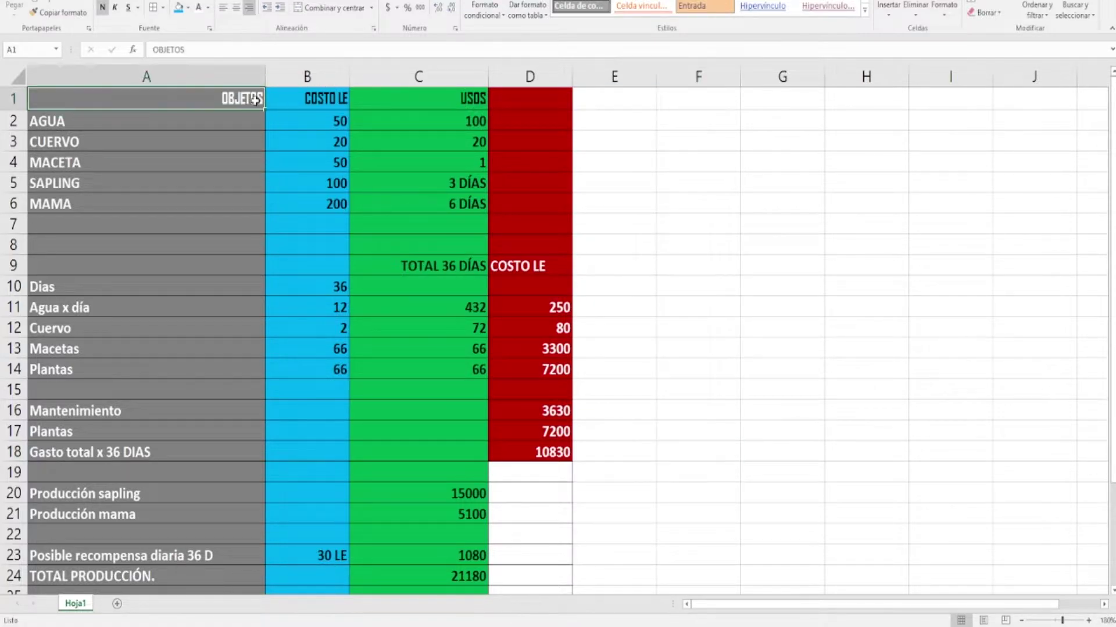
pyautogui.click(166, 134)
pyautogui.click(99, 120)
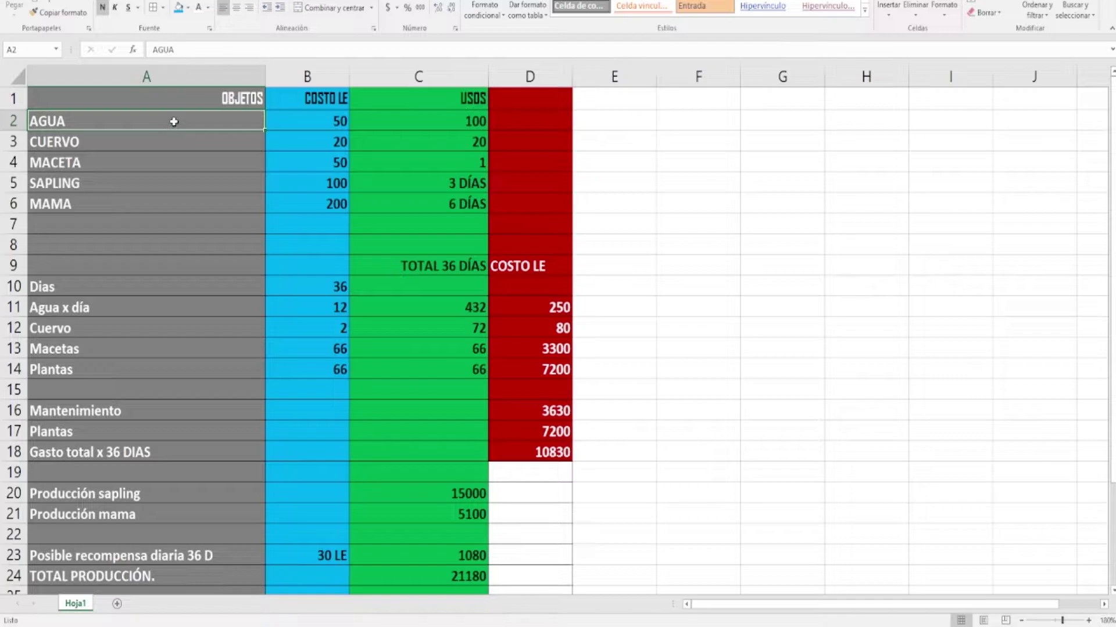
pyautogui.click(162, 147)
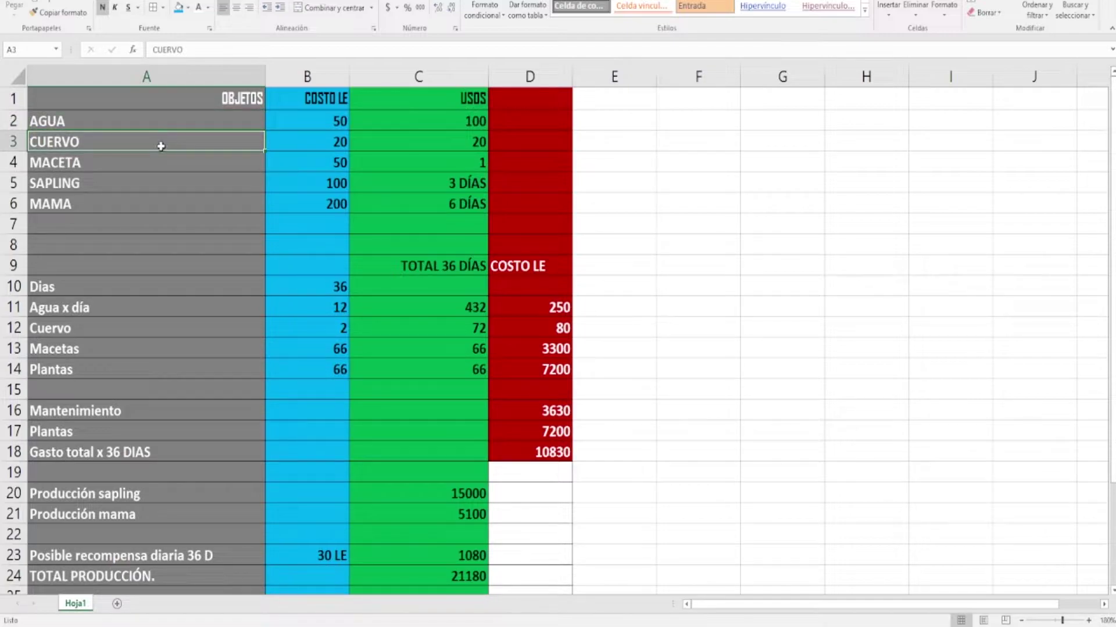
pyautogui.click(148, 161)
pyautogui.click(154, 185)
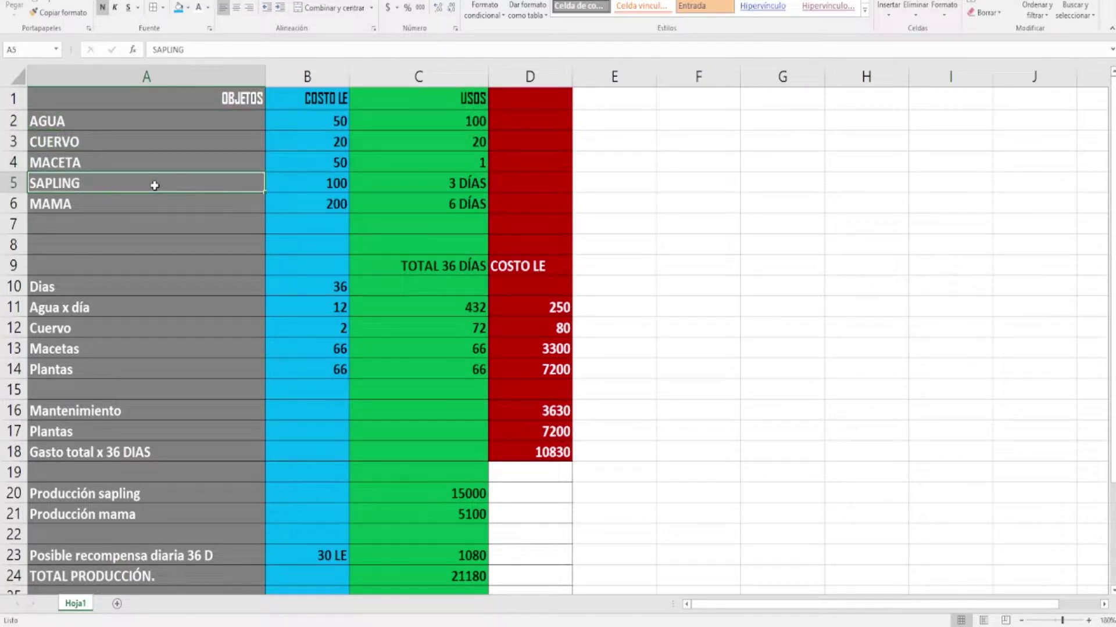
pyautogui.click(148, 203)
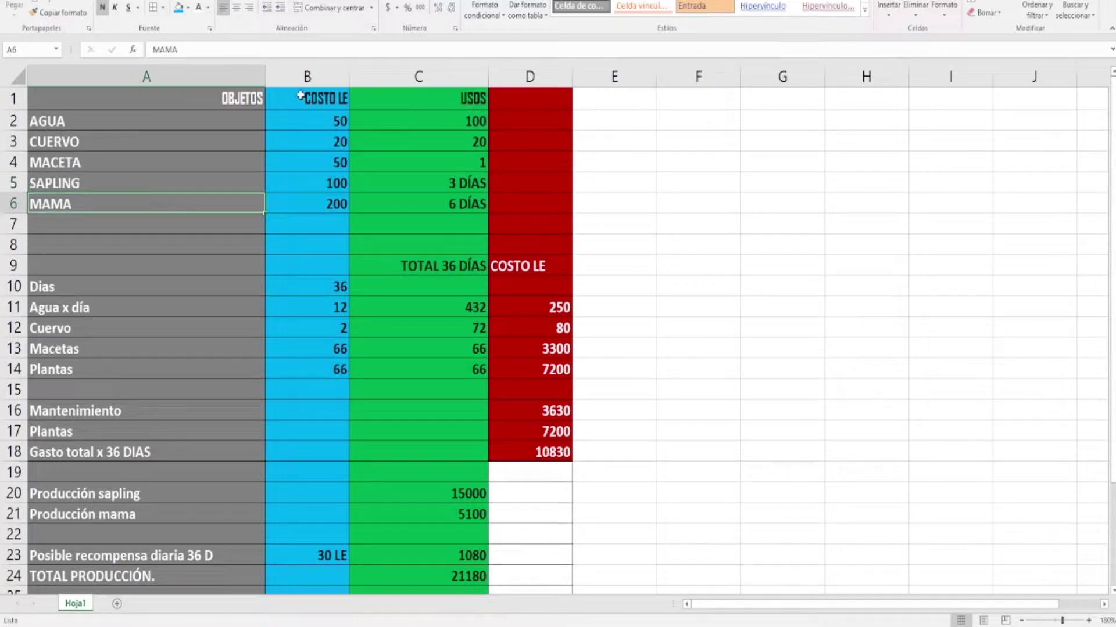
# - Review the unit cost under COSTO LE for each item from AGUA to MAMA
pyautogui.click(299, 101)
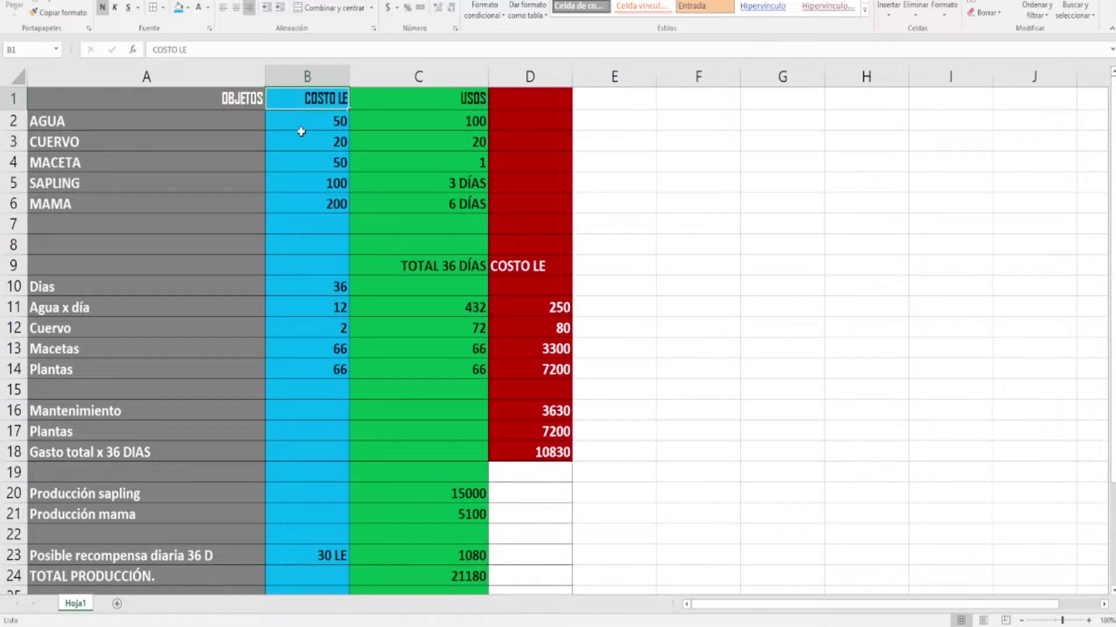
pyautogui.click(303, 120)
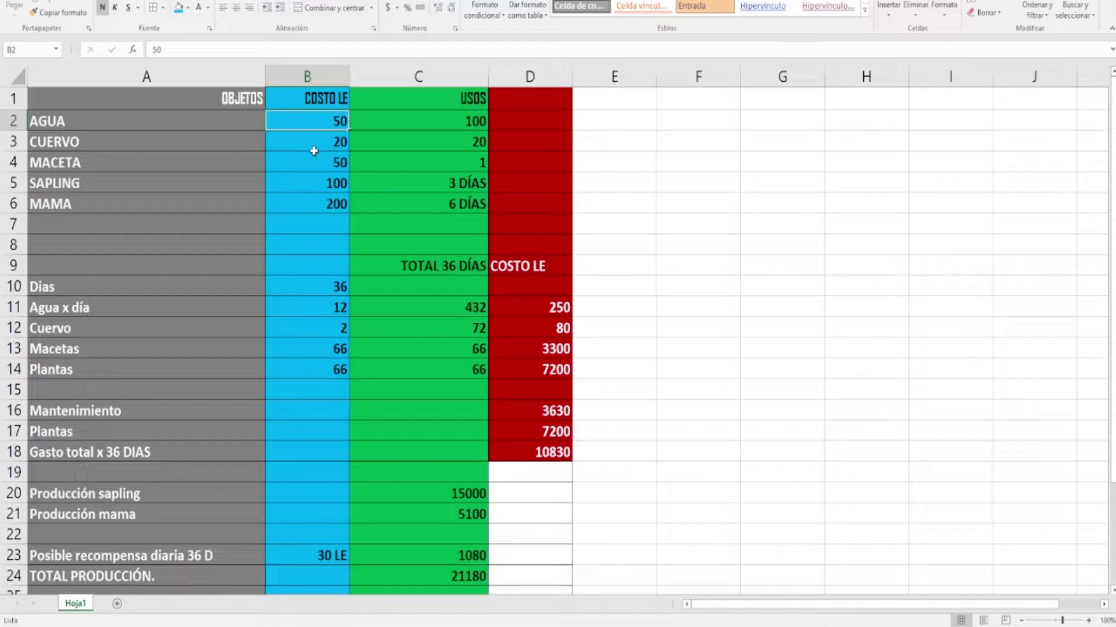
pyautogui.click(314, 151)
pyautogui.click(323, 167)
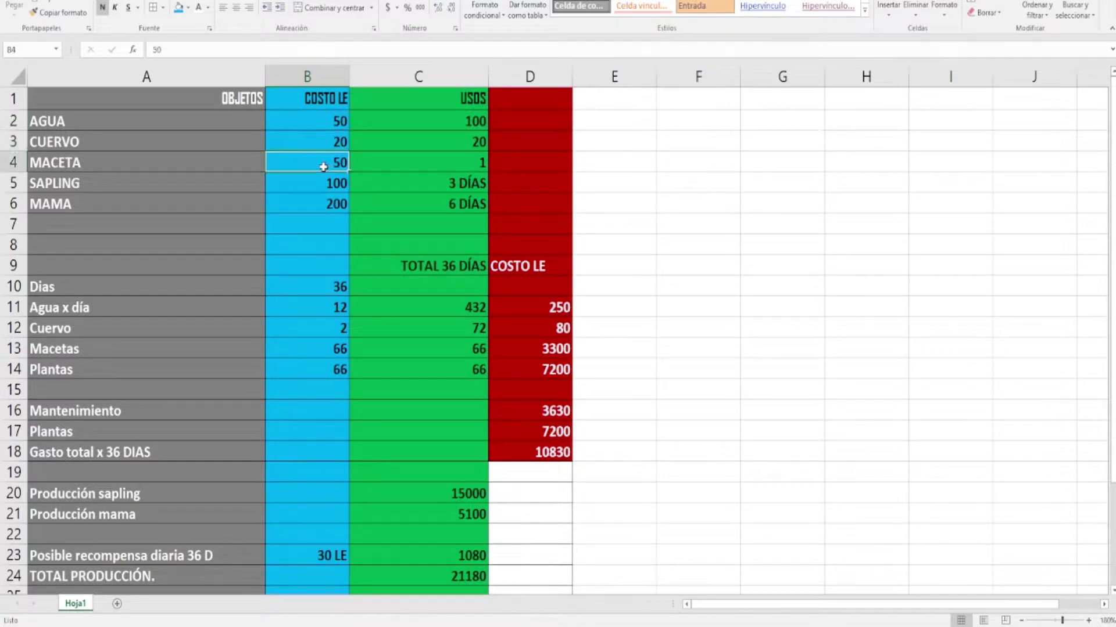
pyautogui.click(322, 185)
pyautogui.click(326, 204)
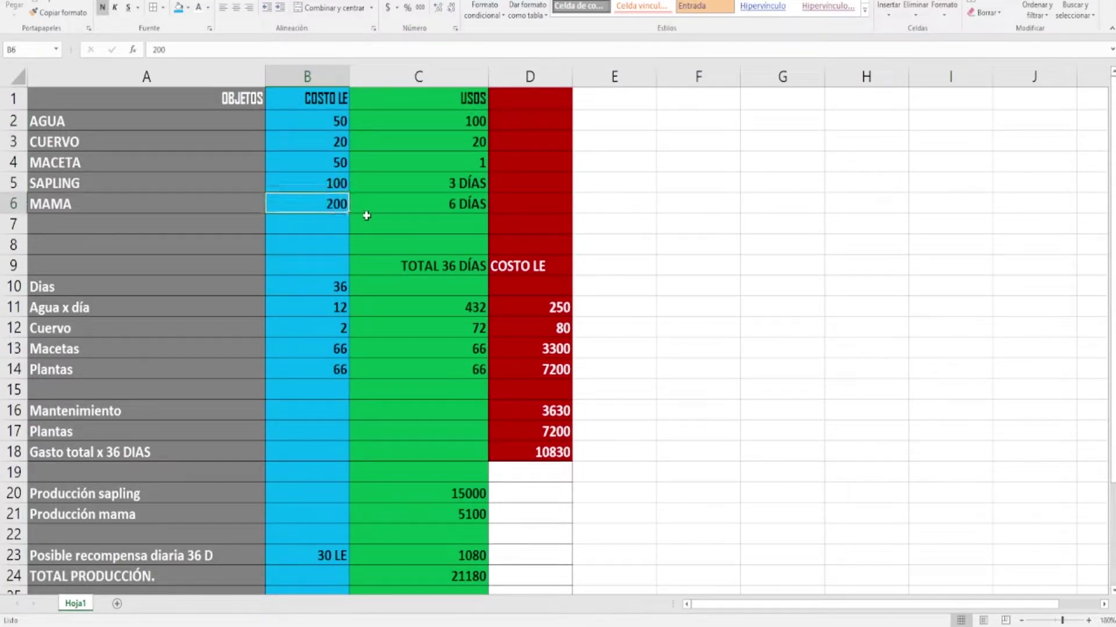
# - Review the number of uses or days under USOS for each item from AGUA to MAMA
pyautogui.click(459, 96)
pyautogui.click(456, 128)
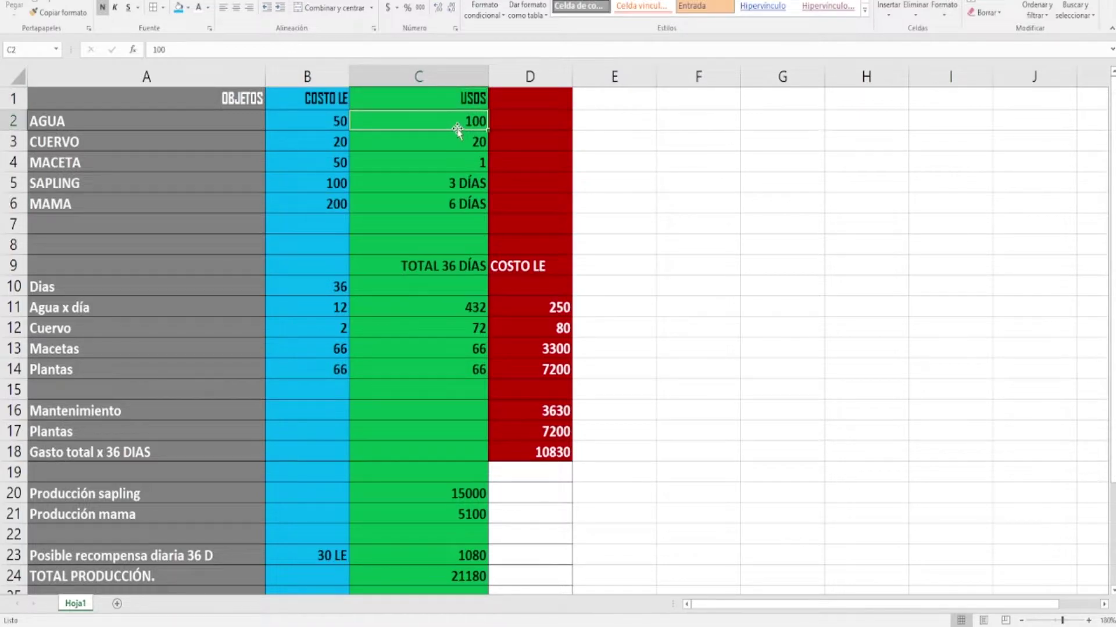
pyautogui.click(472, 145)
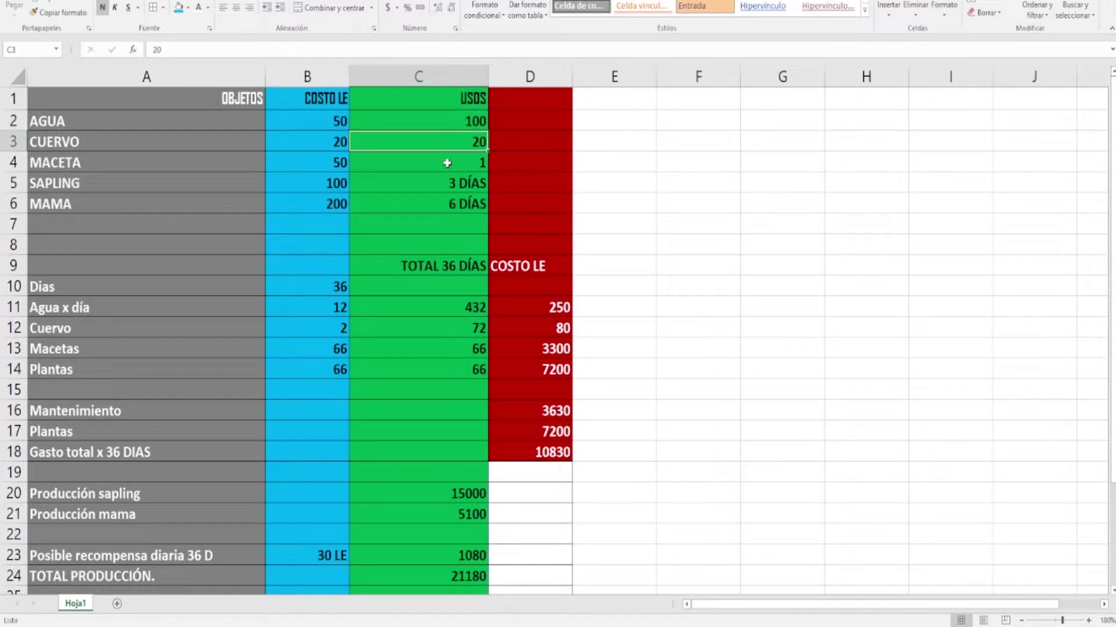
pyautogui.click(447, 164)
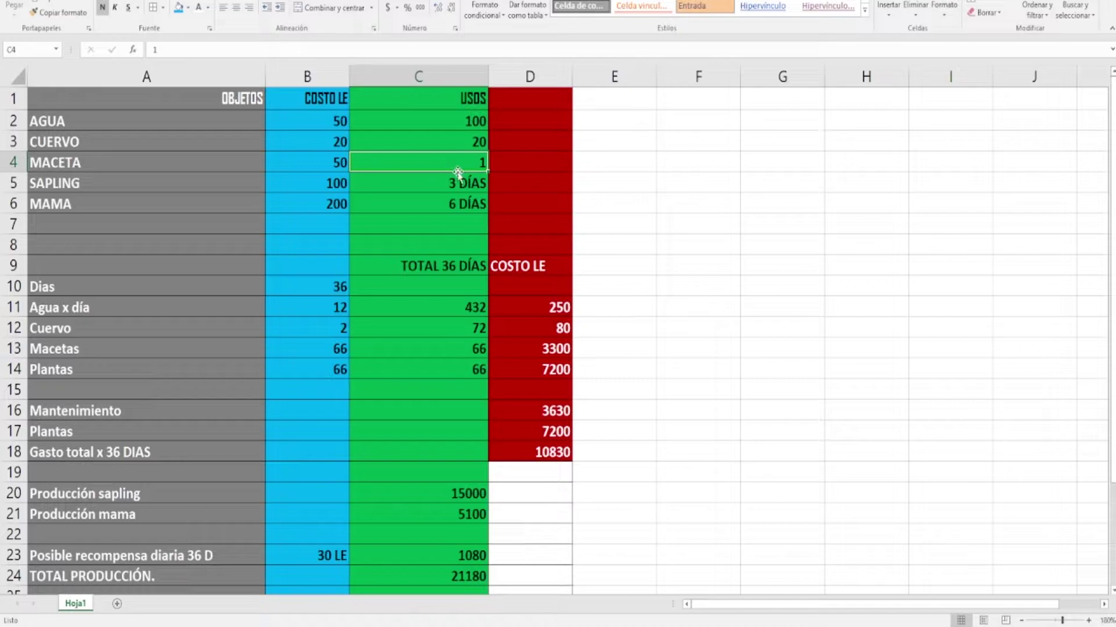
pyautogui.click(424, 190)
pyautogui.click(410, 199)
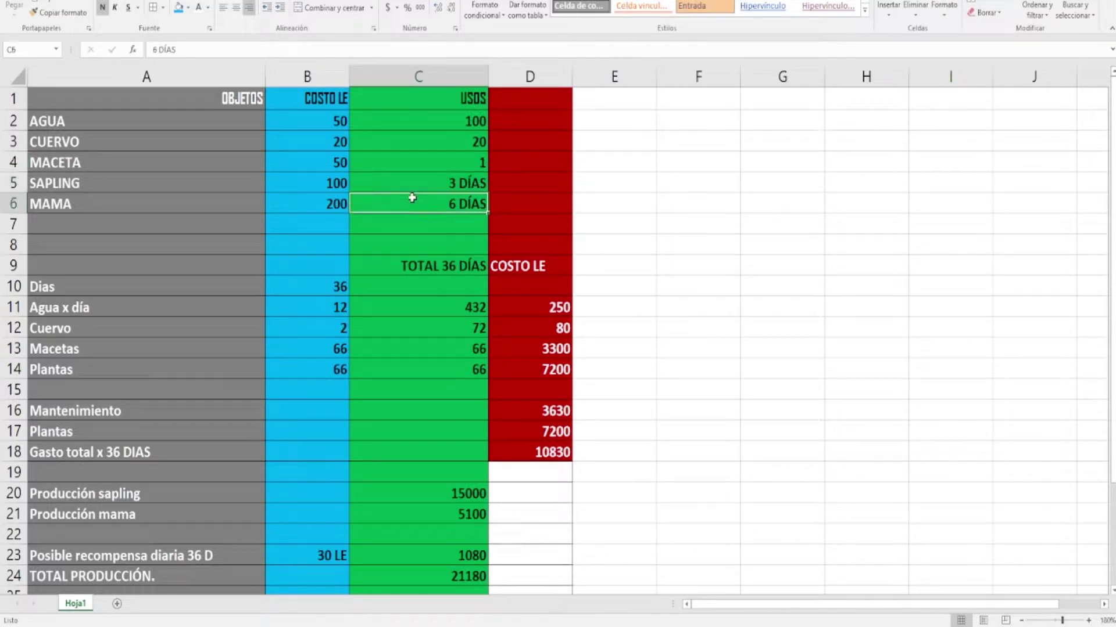
# - Examine the 36-day section's heading and its column B quantities for Dias, Agua x día, Cuervo, Macetas and Plantas
pyautogui.scroll(-1, 290, 247)
pyautogui.scroll(1, 394, 213)
pyautogui.scroll(1, 395, 213)
pyautogui.click(393, 265)
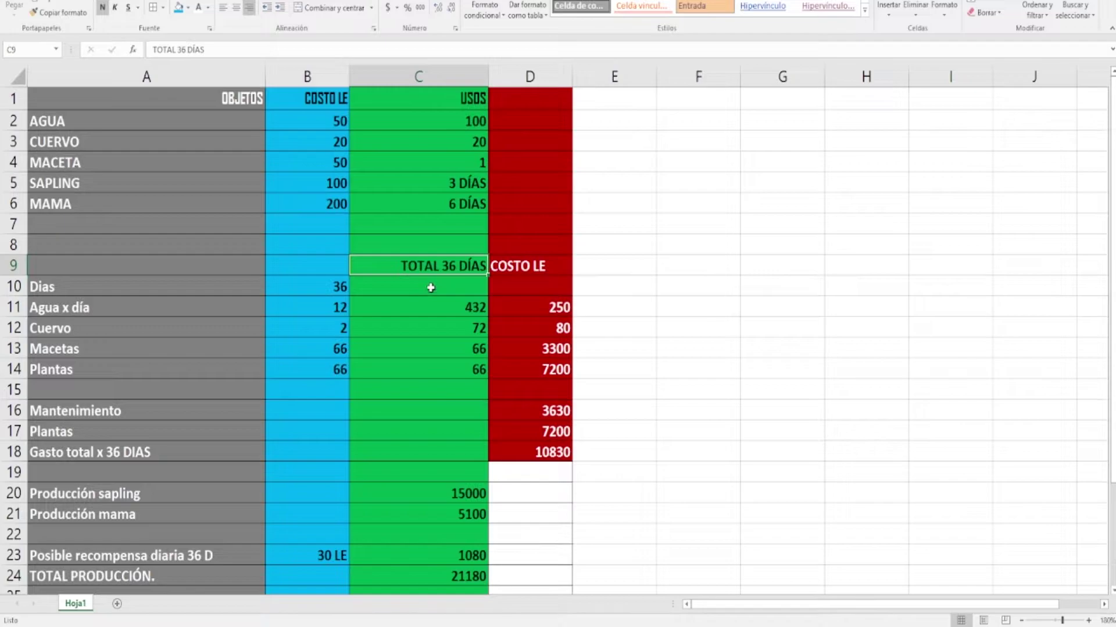
pyautogui.click(280, 288)
pyautogui.click(326, 311)
pyautogui.click(312, 334)
pyautogui.click(303, 351)
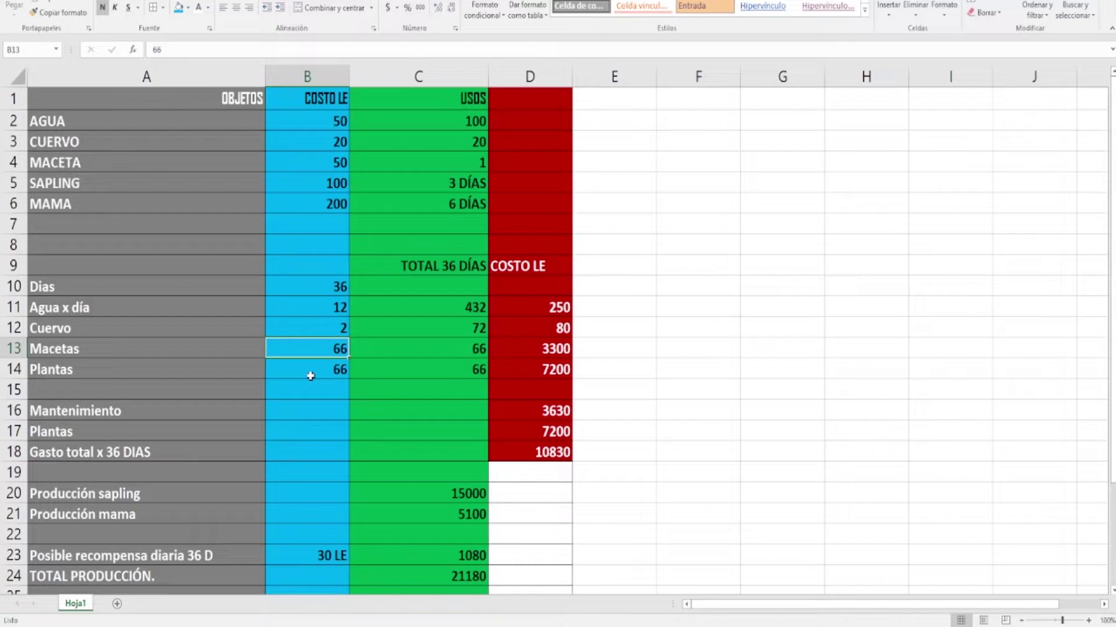
pyautogui.click(311, 376)
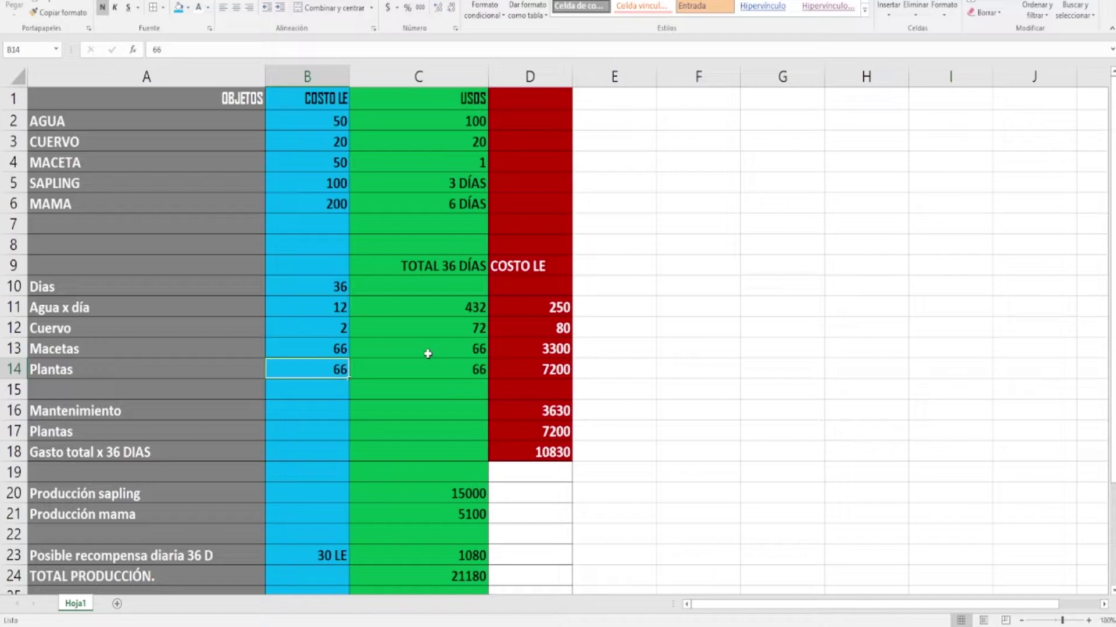
# - Examine the TOTAL 36 DÍAS amounts for Agua x día, Cuervo, Macetas and Plantas
pyautogui.click(459, 311)
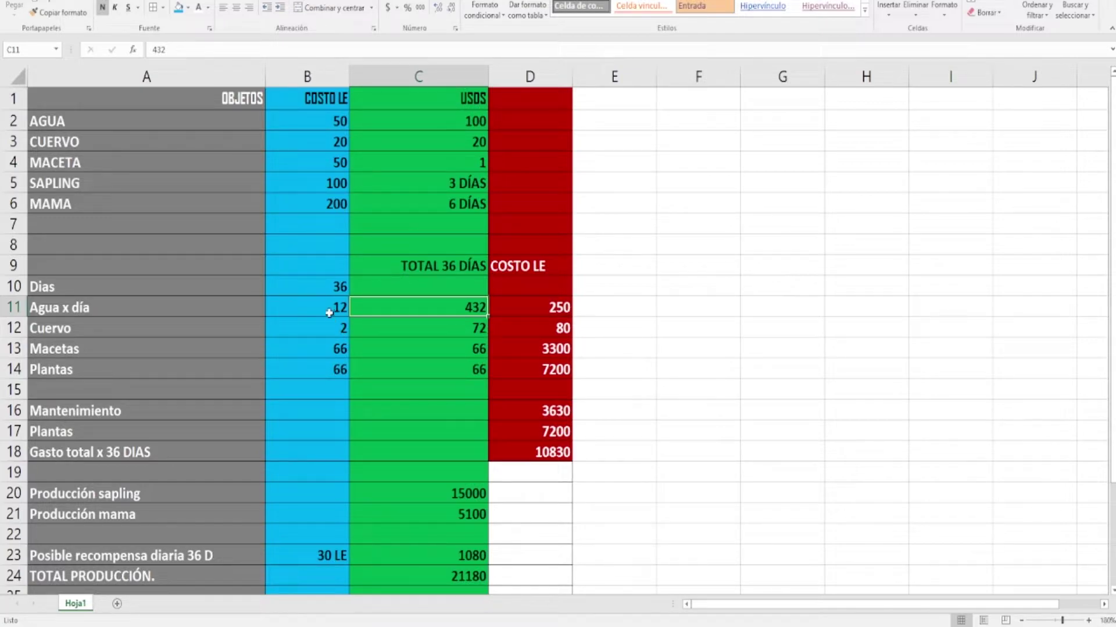
pyautogui.click(456, 326)
pyautogui.click(450, 309)
pyautogui.click(475, 329)
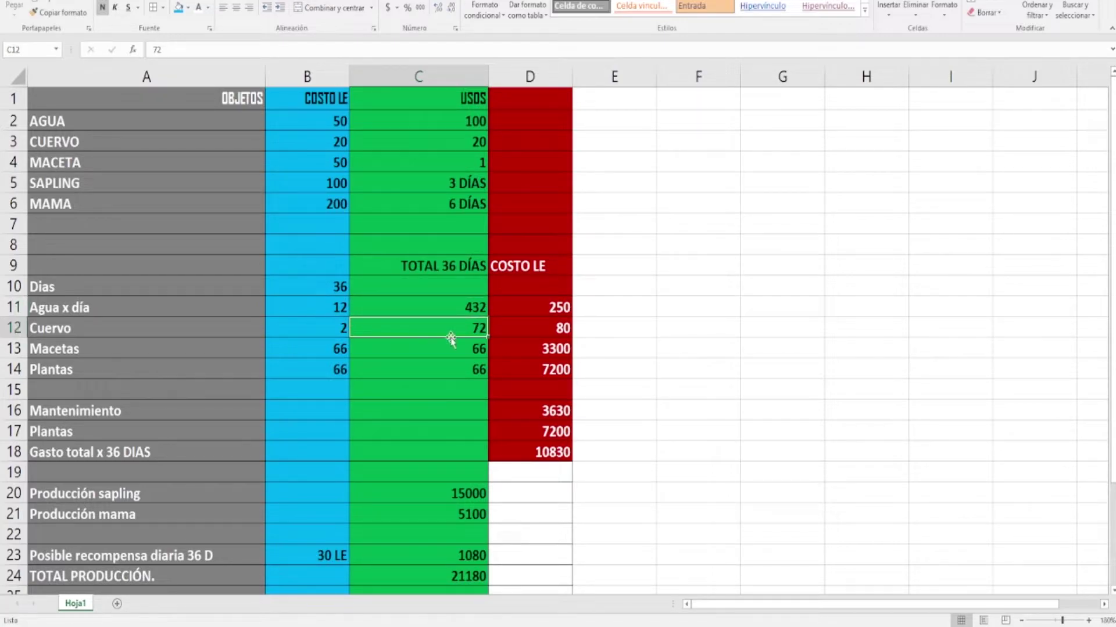
pyautogui.click(450, 346)
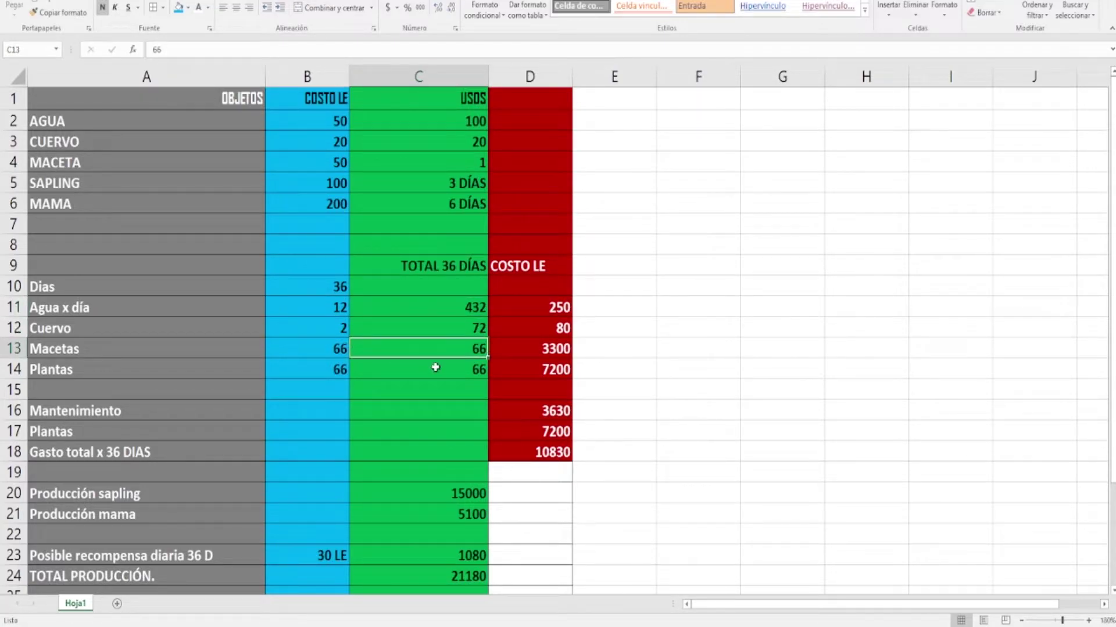
pyautogui.click(462, 367)
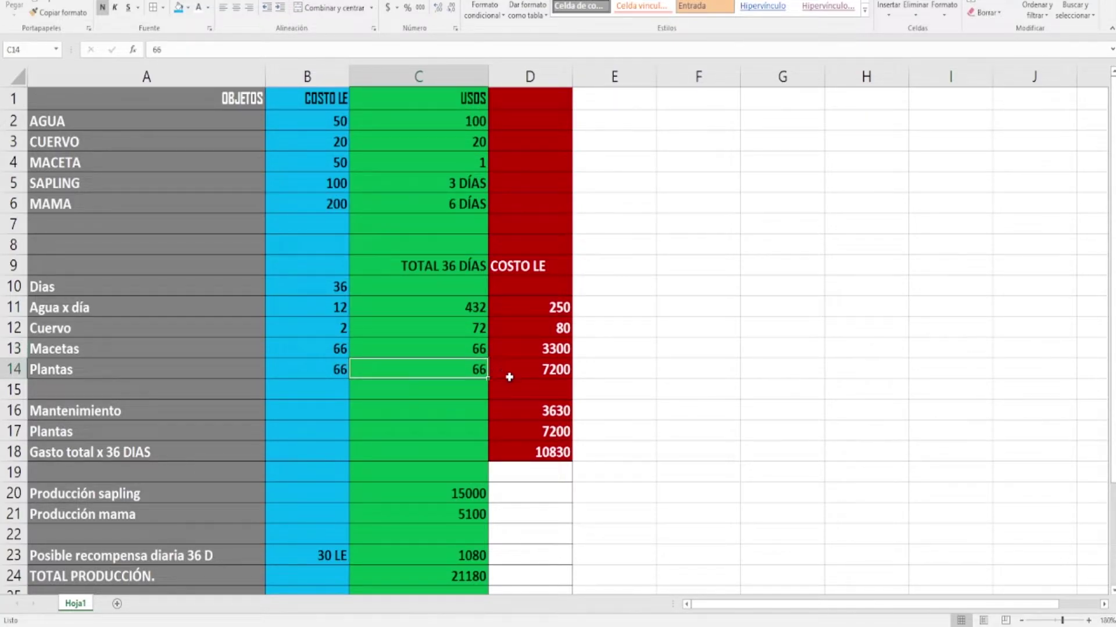
# - Compare the 36-day LE costs of Agua, Cuervo, Macetas and Plantas with their total amounts
pyautogui.click(540, 302)
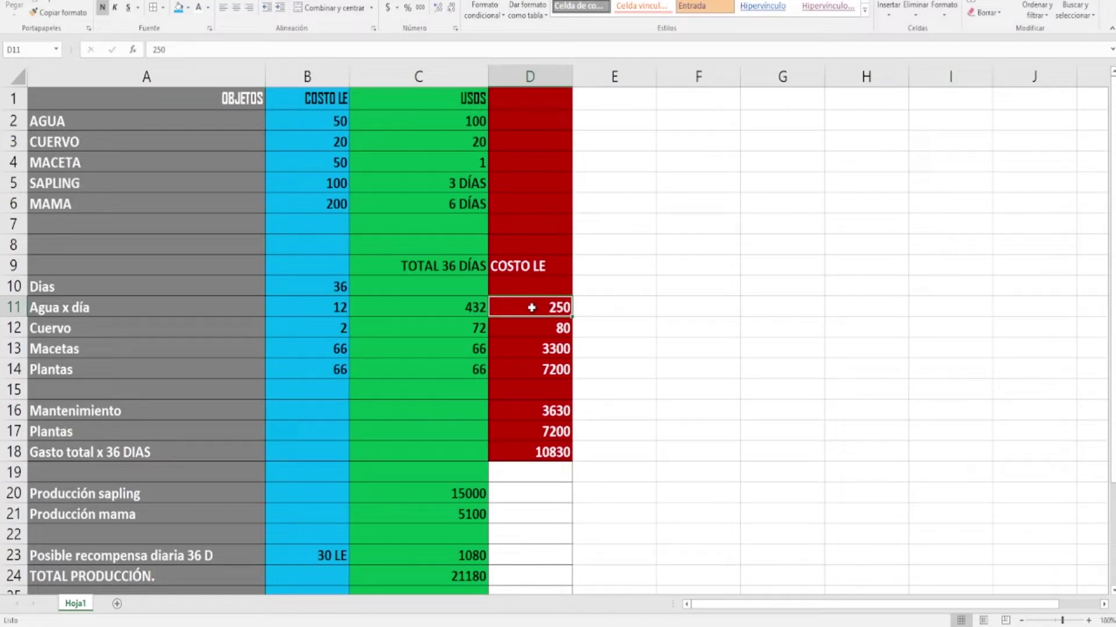
pyautogui.click(476, 305)
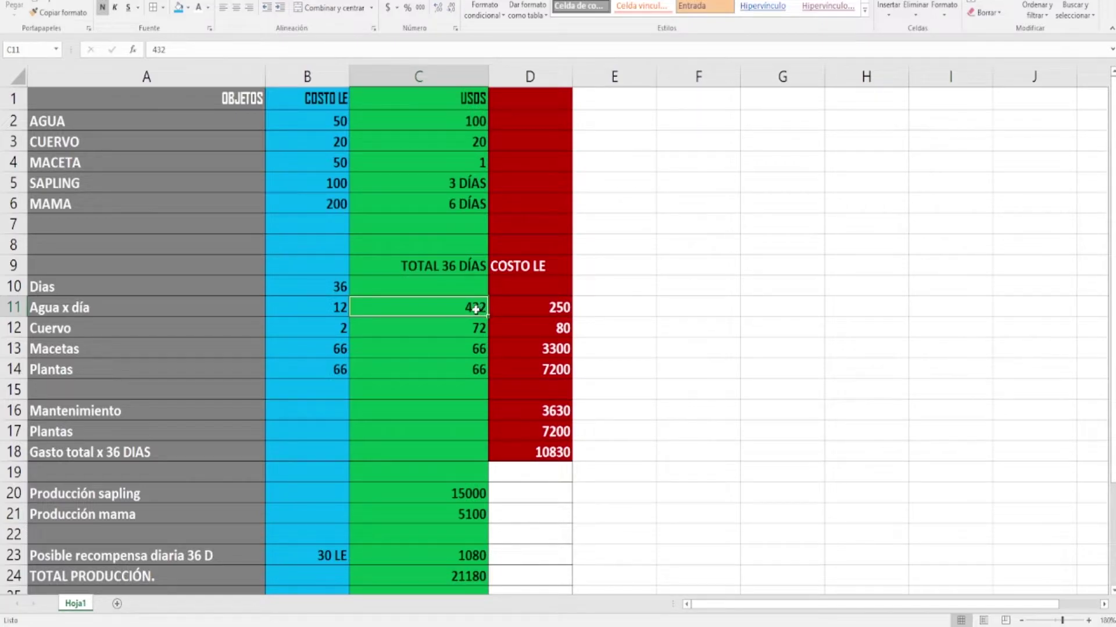
pyautogui.click(512, 306)
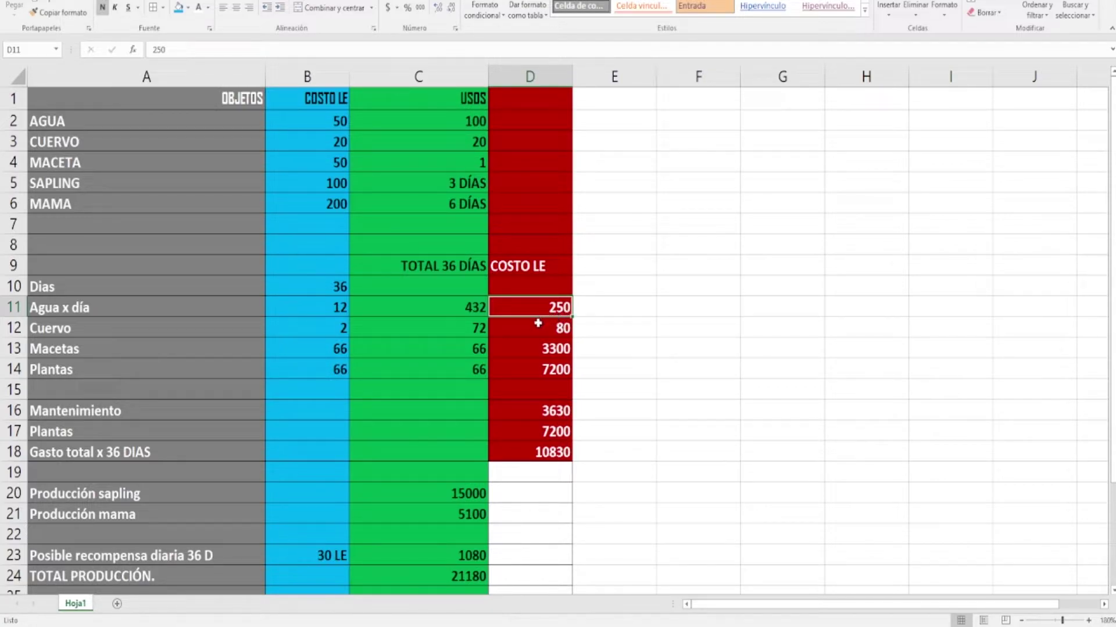
pyautogui.click(537, 326)
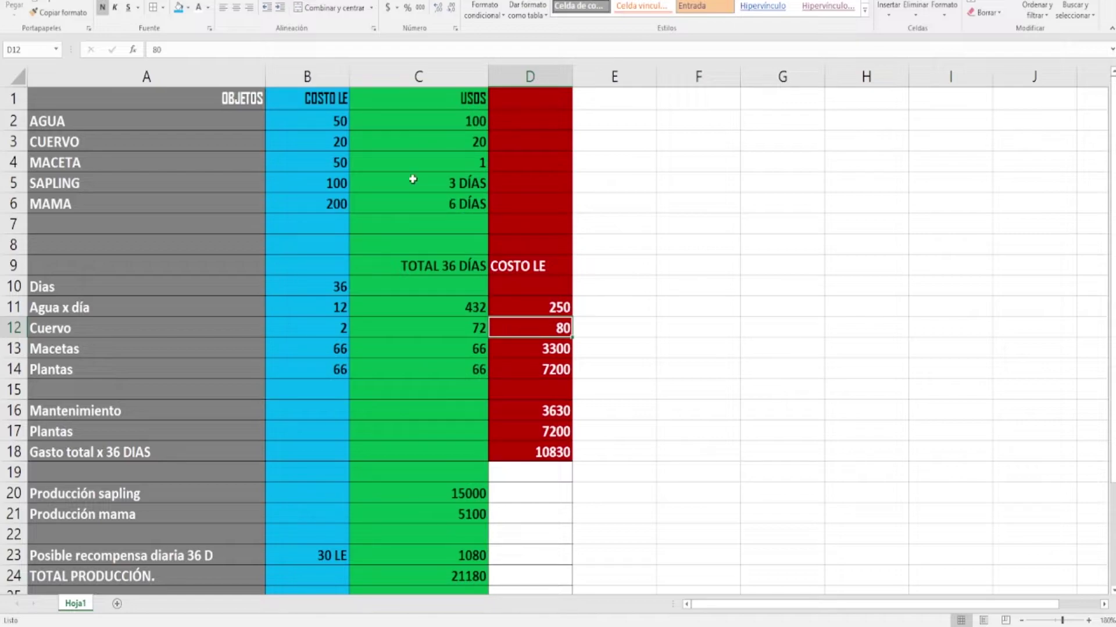
pyautogui.click(475, 328)
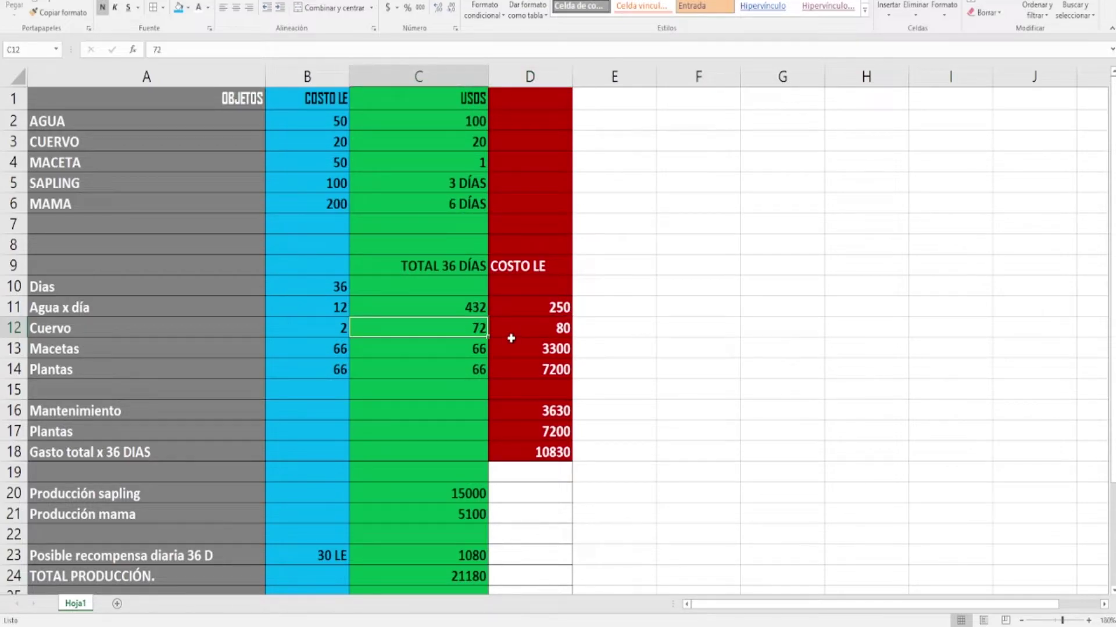
pyautogui.click(552, 343)
pyautogui.click(555, 327)
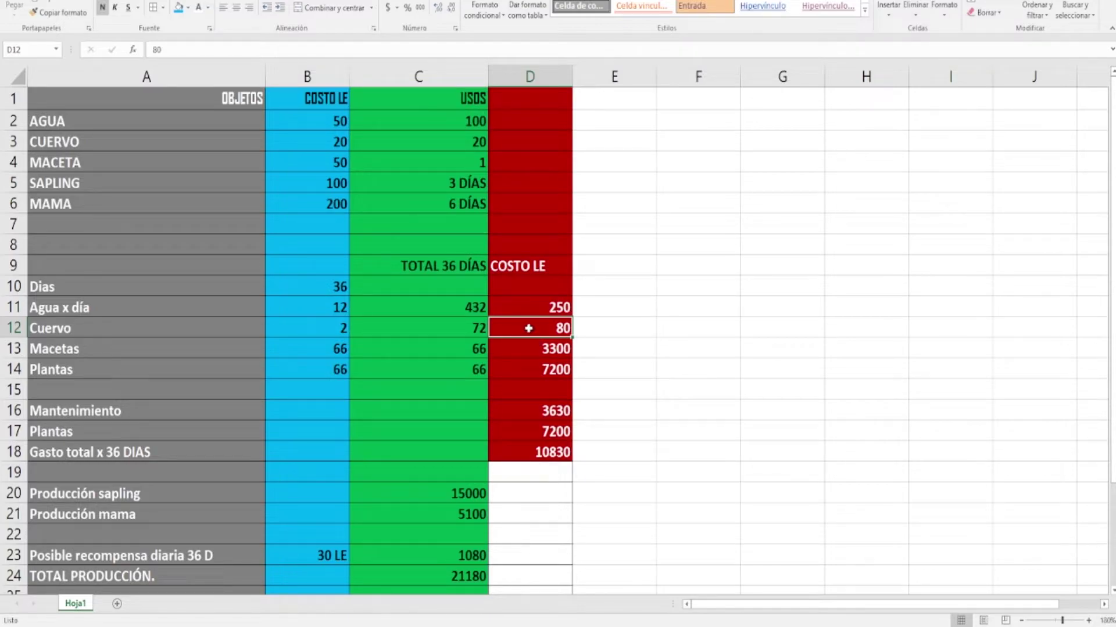
pyautogui.click(523, 357)
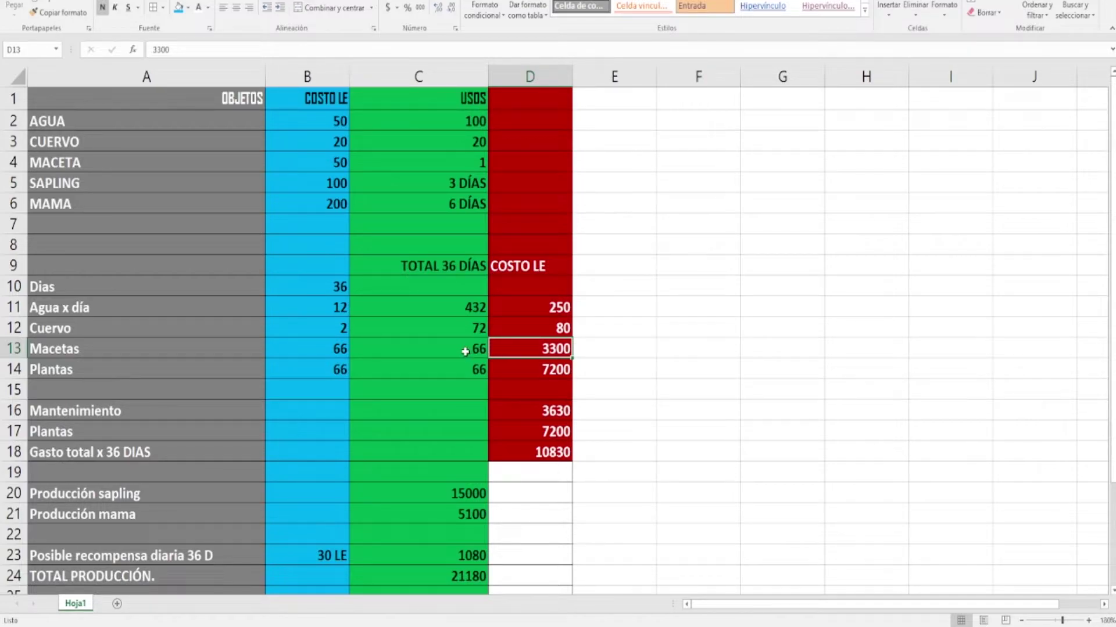
pyautogui.click(538, 375)
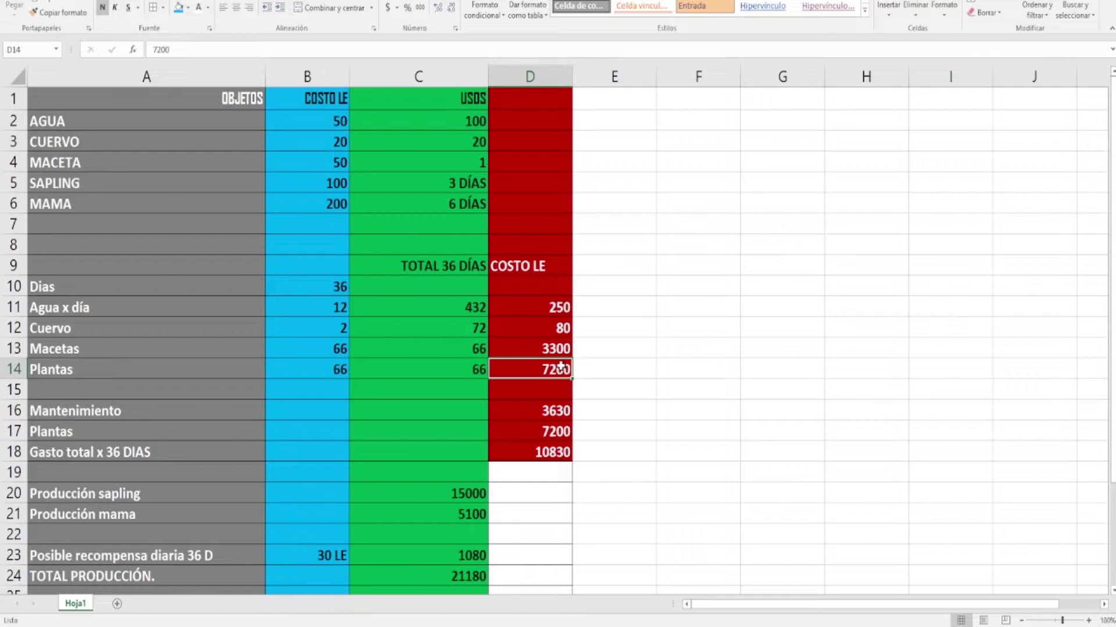
# - Examine how the individual costs add up to Mantenimiento, and how Mantenimiento and Plantas make up Gasto total x 36 DIAS
pyautogui.scroll(-1, 556, 374)
pyautogui.scroll(-1, 556, 375)
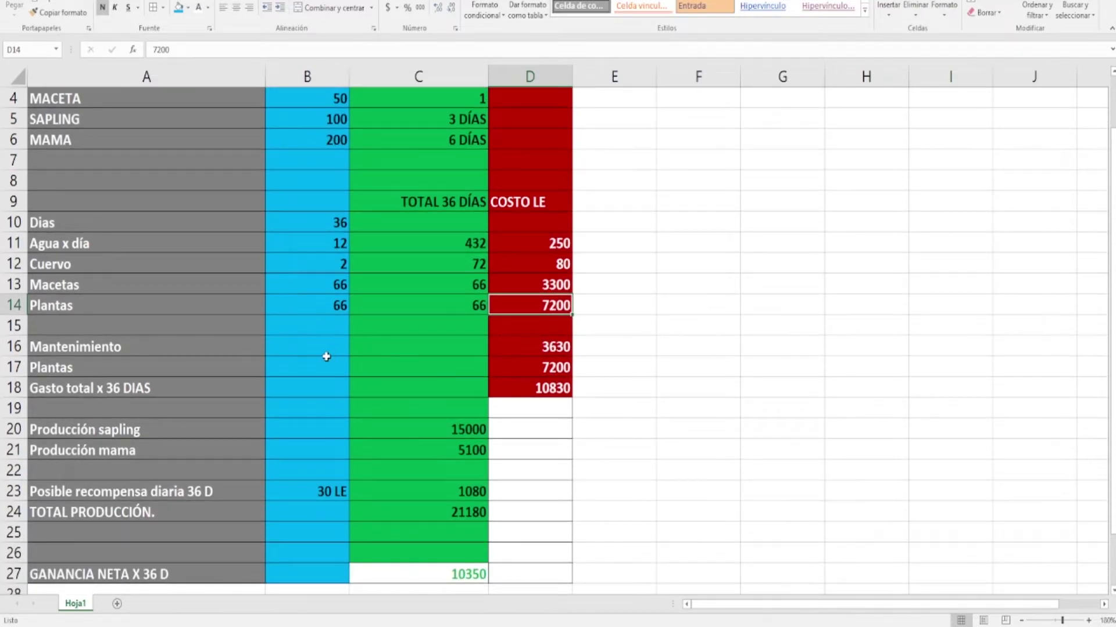
pyautogui.click(517, 355)
pyautogui.click(542, 235)
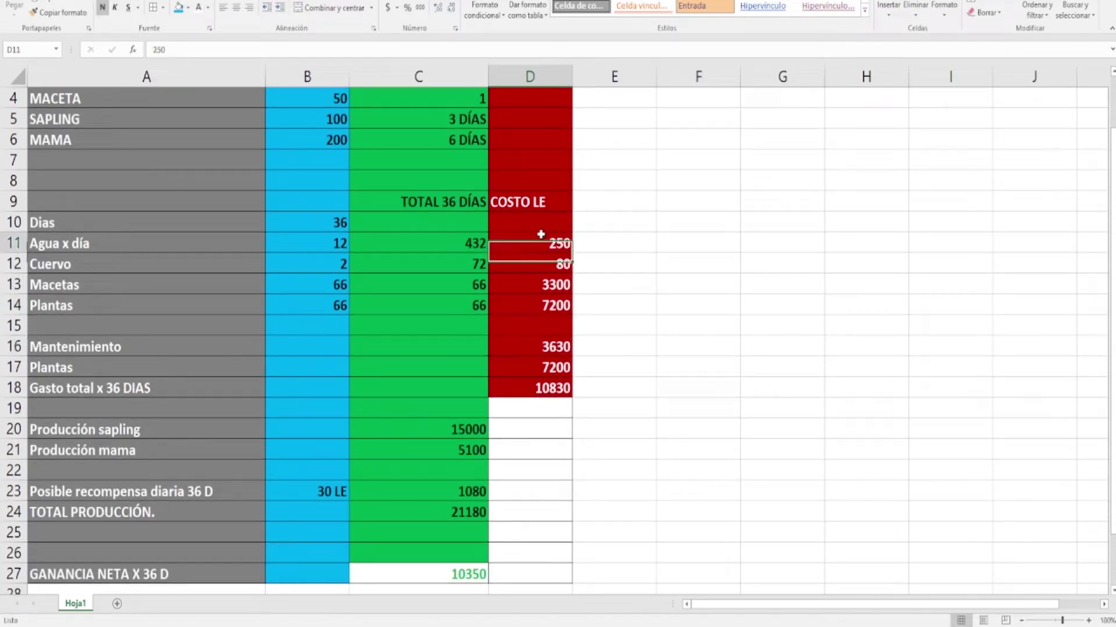
pyautogui.click(535, 268)
pyautogui.click(534, 289)
pyautogui.click(534, 347)
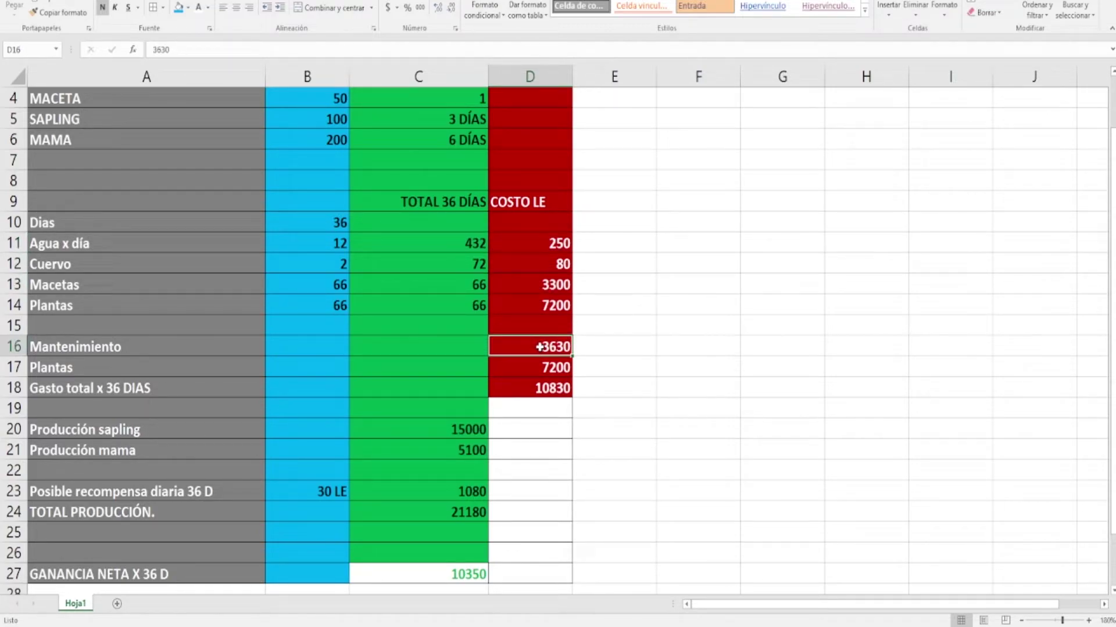
pyautogui.click(535, 365)
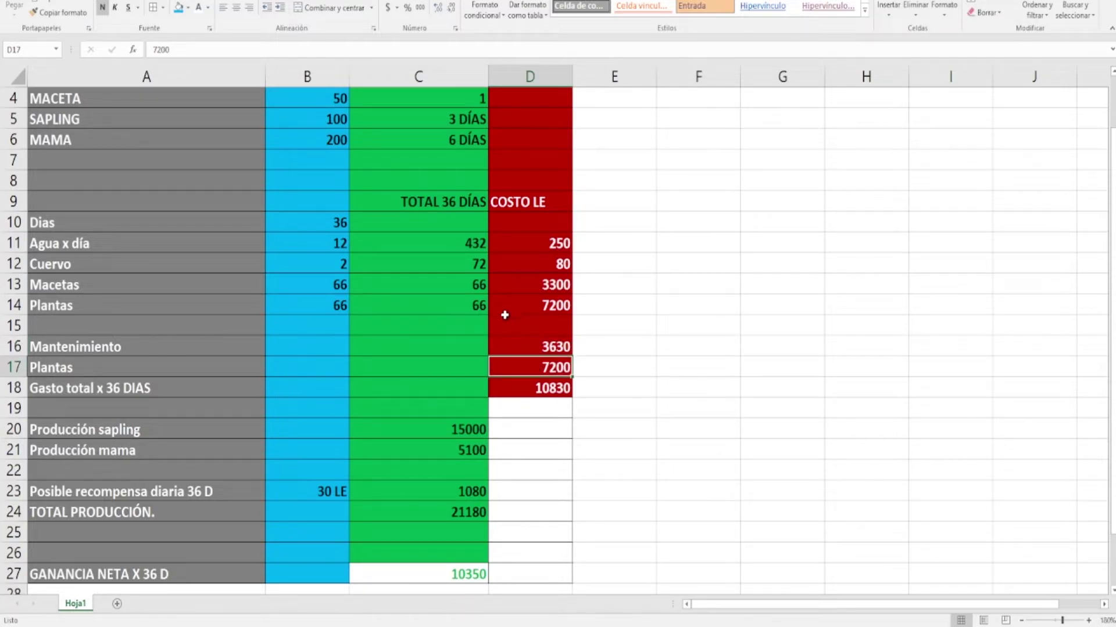
pyautogui.click(555, 347)
pyautogui.click(552, 365)
pyautogui.click(538, 386)
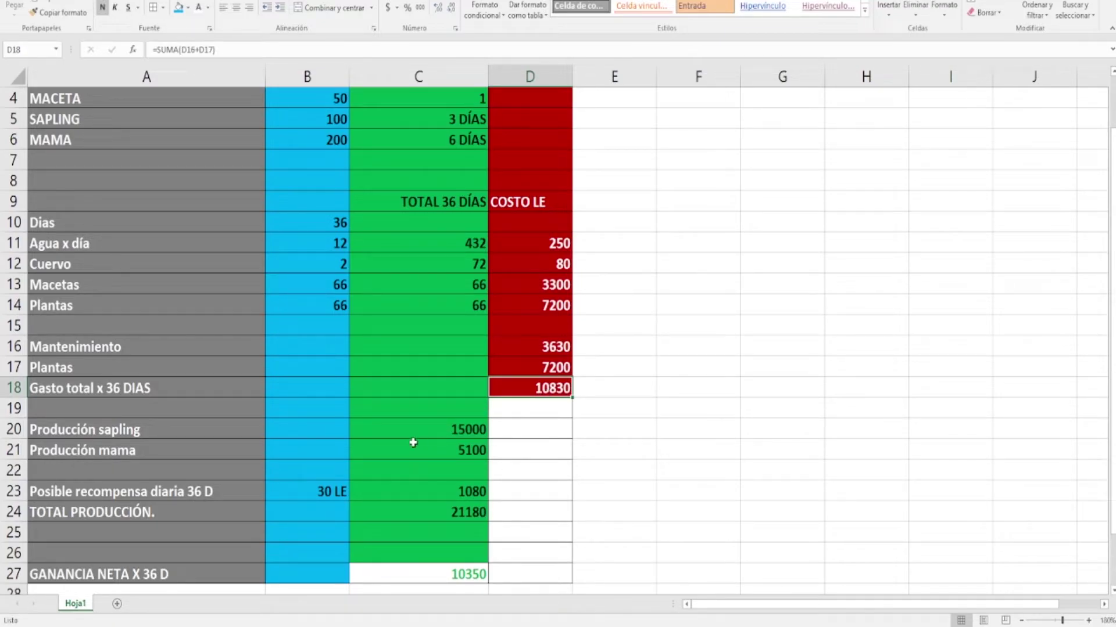
# - Check the Producción sapling figure for the 36 days in column C
pyautogui.click(240, 416)
pyautogui.click(216, 430)
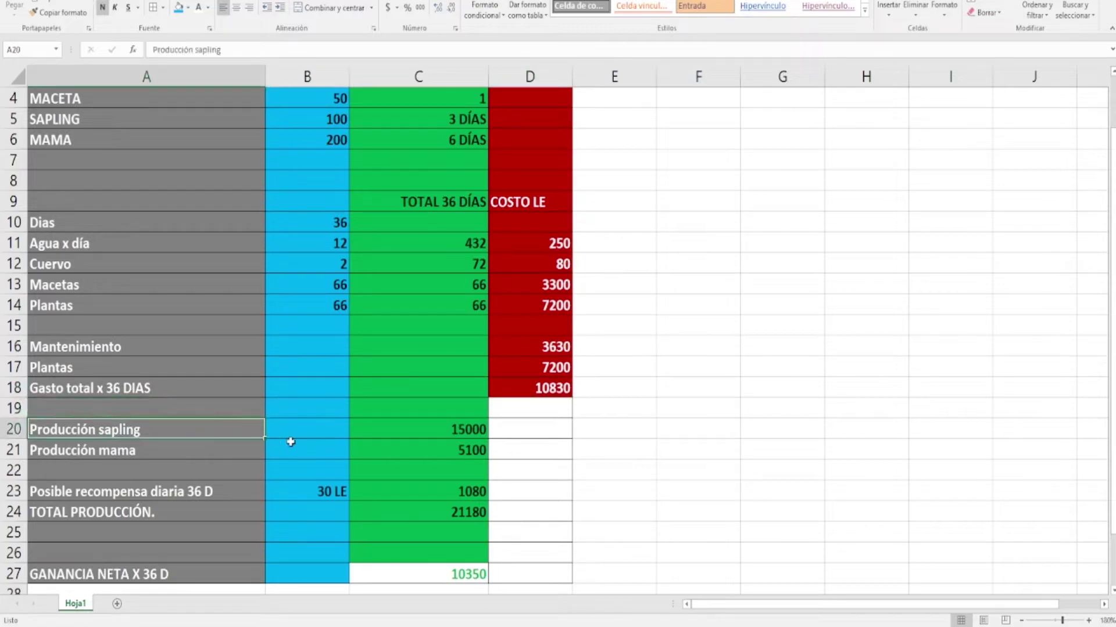
pyautogui.click(422, 430)
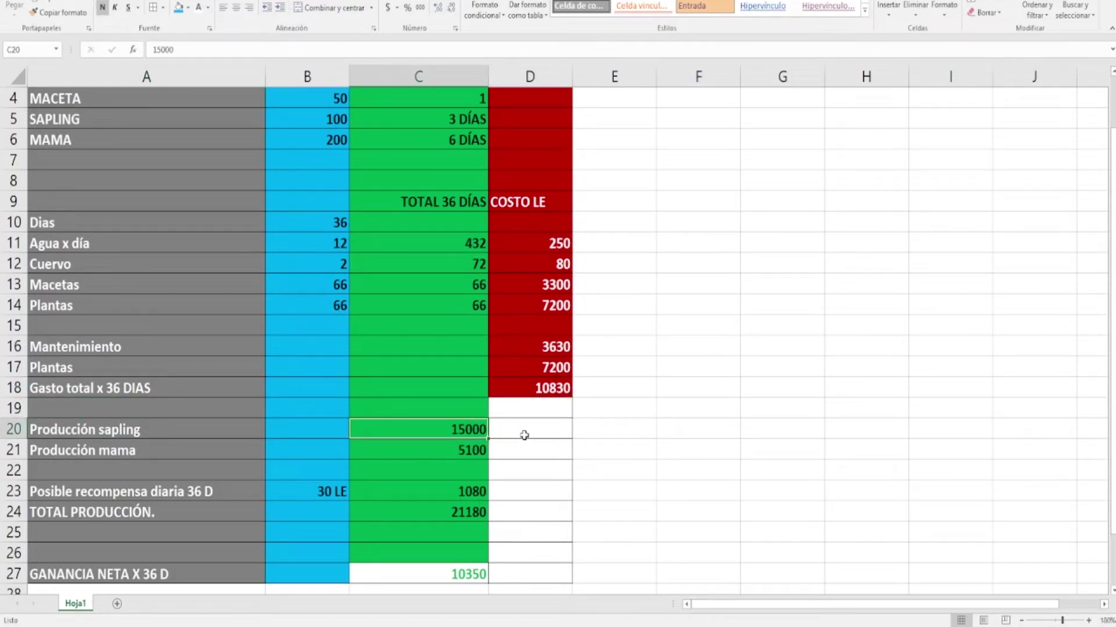
# - Check the Producción mama amount for the 36 days in column C
pyautogui.click(443, 455)
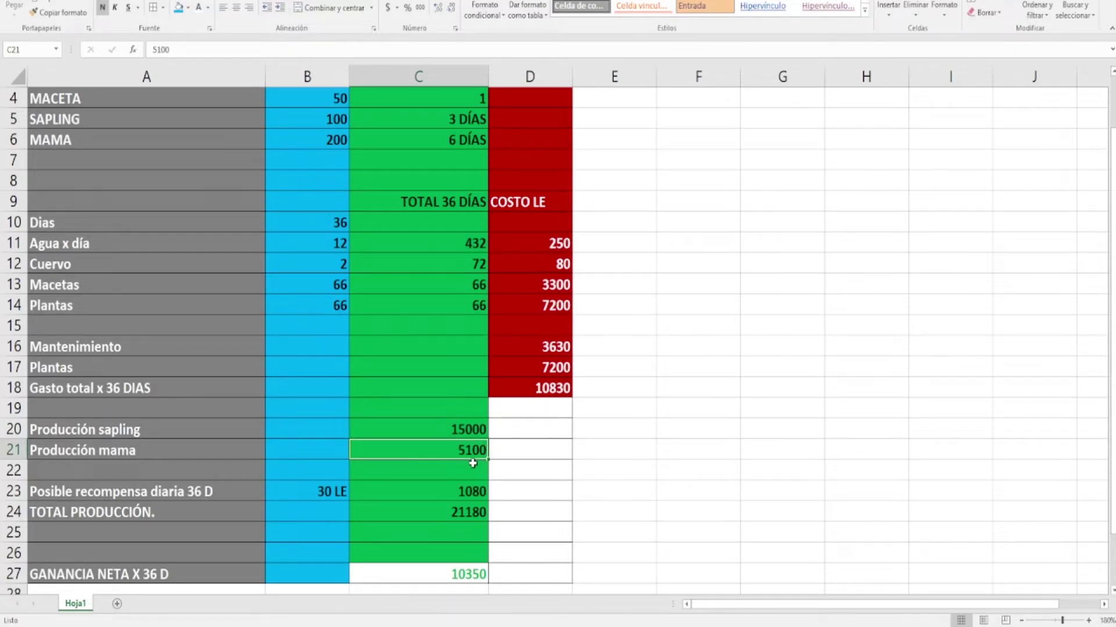
pyautogui.scroll(-1, 472, 463)
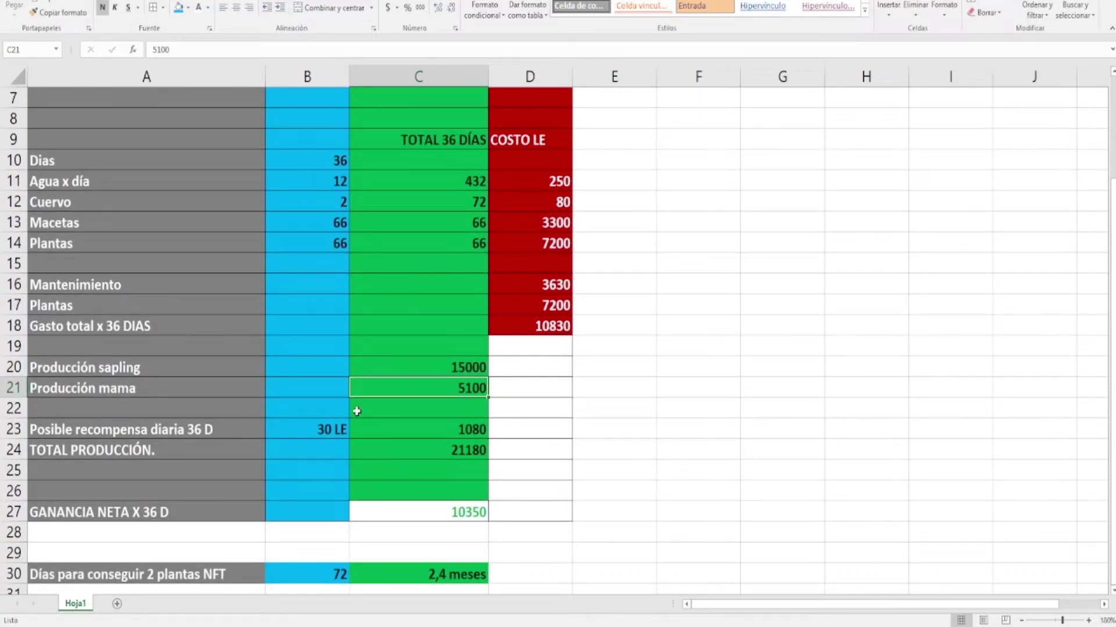
pyautogui.scroll(1, 385, 415)
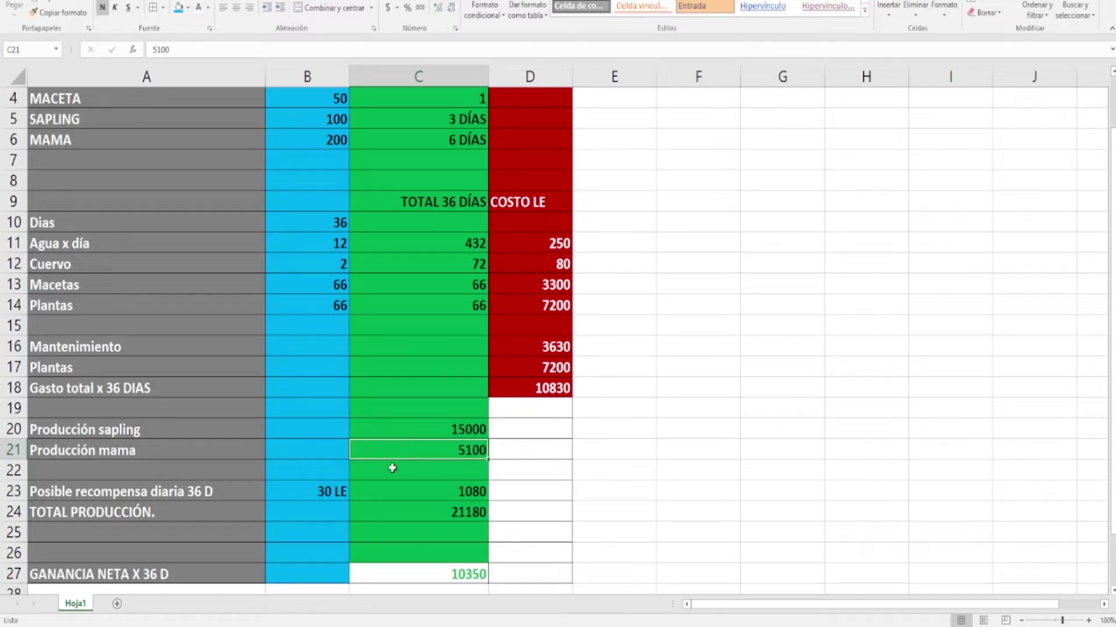
# - Examine the Posible recompensa diaria 36 D row, comparing the daily LE reward with the formula for its 36-day total
pyautogui.click(329, 497)
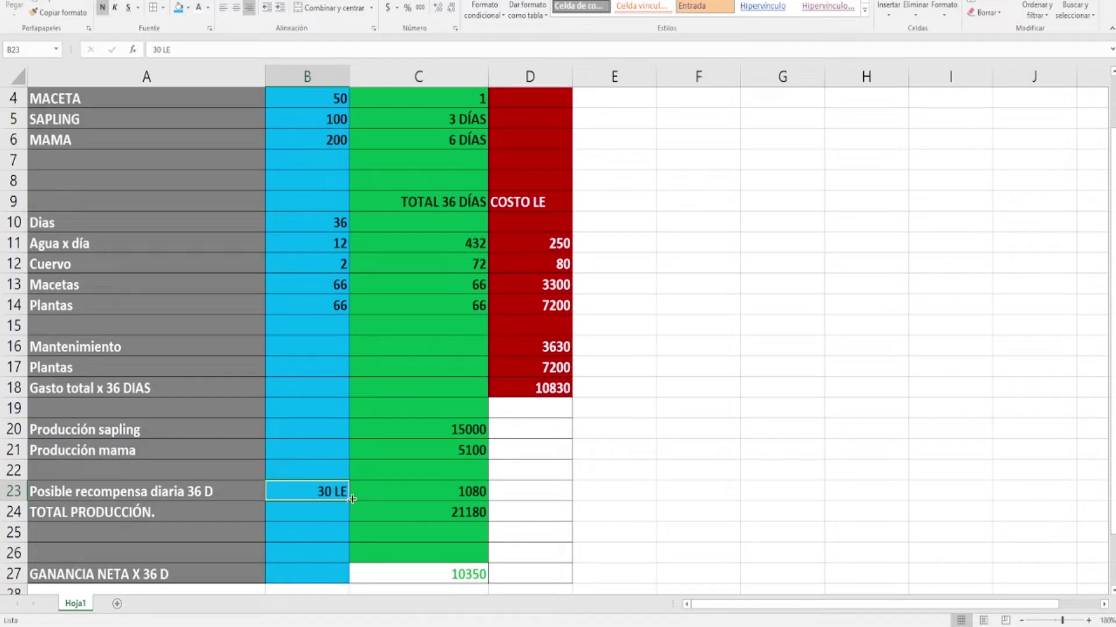
pyautogui.click(424, 495)
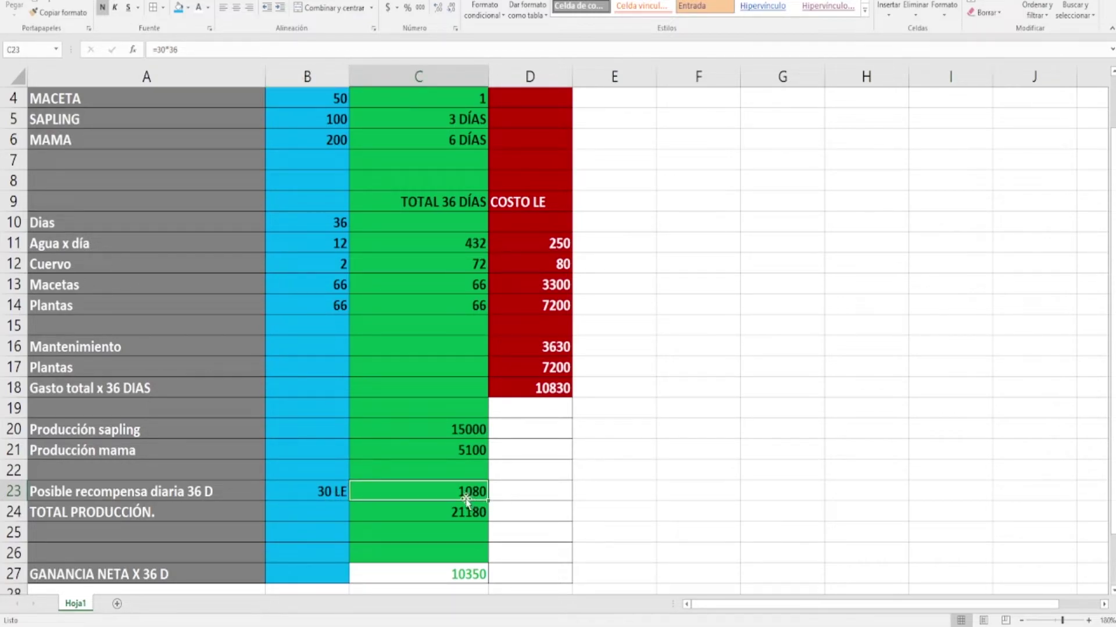
pyautogui.scroll(1, 457, 493)
pyautogui.scroll(-2, 456, 492)
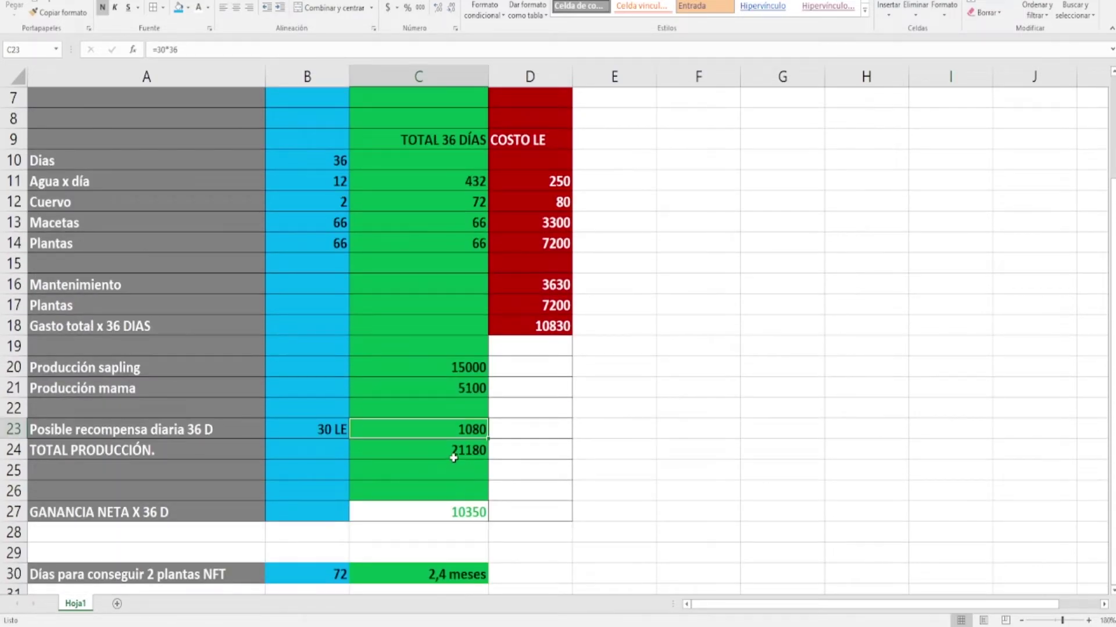
pyautogui.scroll(2, 450, 456)
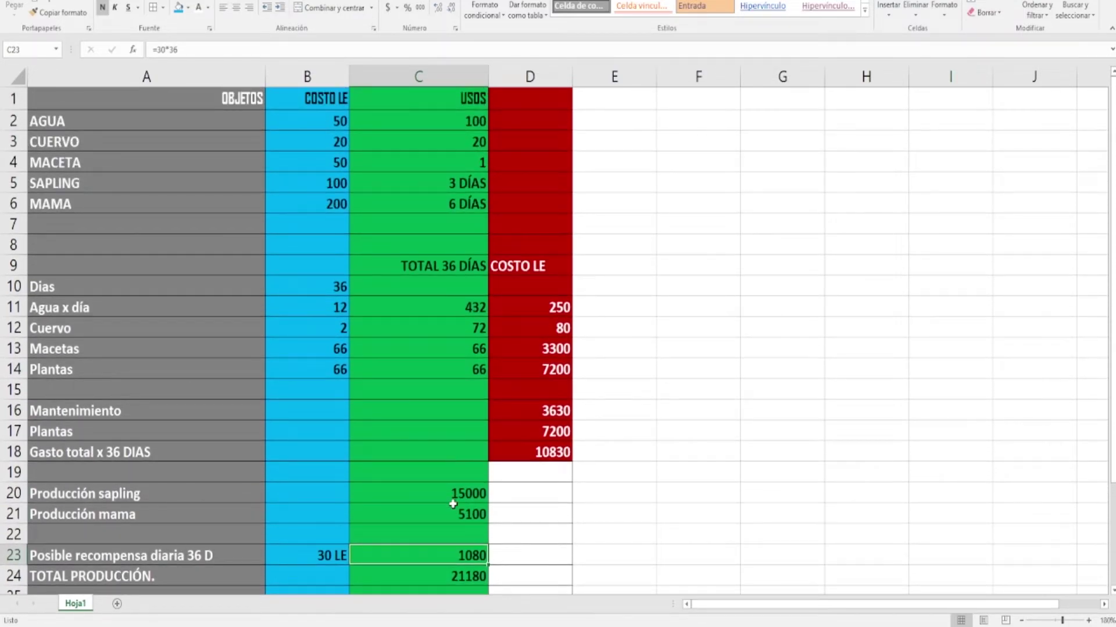
# - Examine how Producción sapling, Producción mama and the possible daily reward add up to TOTAL PRODUCCIÓN
pyautogui.click(467, 497)
pyautogui.click(465, 517)
pyautogui.click(470, 557)
pyautogui.scroll(-1, 466, 532)
pyautogui.scroll(1, 466, 526)
pyautogui.click(467, 576)
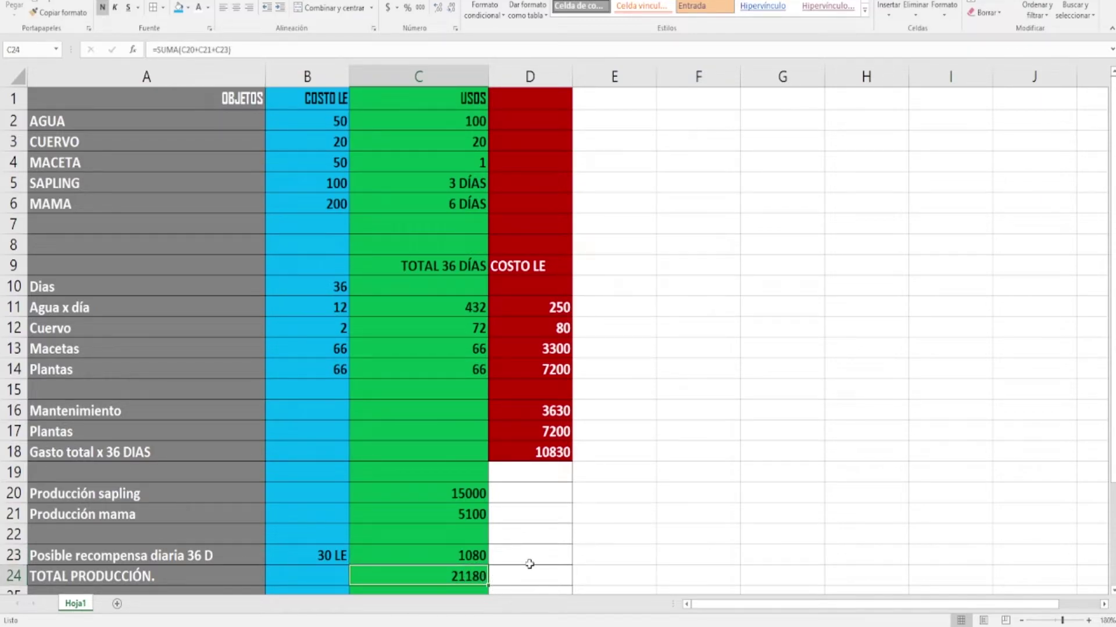
# - Examine how GANANCIA NETA X 36 D is derived from TOTAL PRODUCCIÓN and Gasto total x 36 DIAS
pyautogui.click(542, 457)
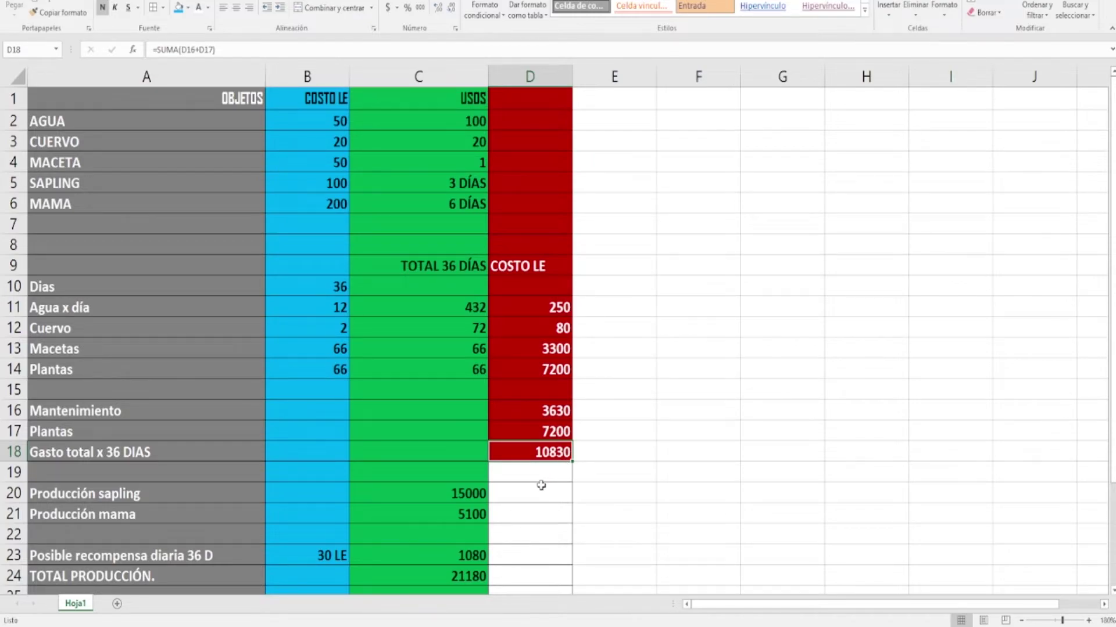
pyautogui.scroll(-2, 541, 486)
pyautogui.scroll(1, 500, 501)
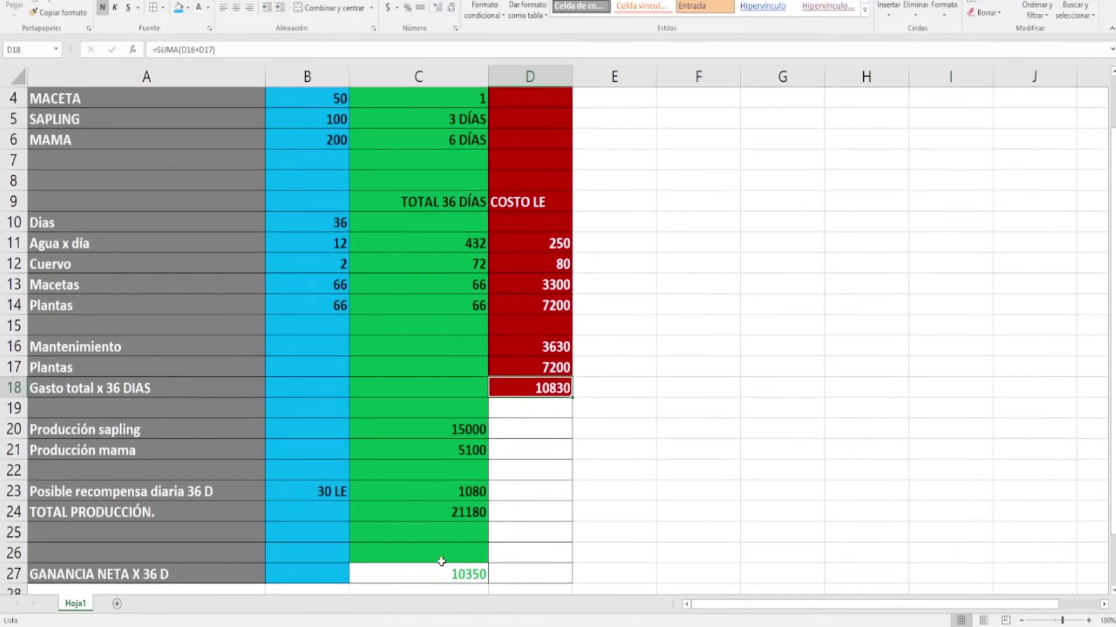
pyautogui.click(445, 574)
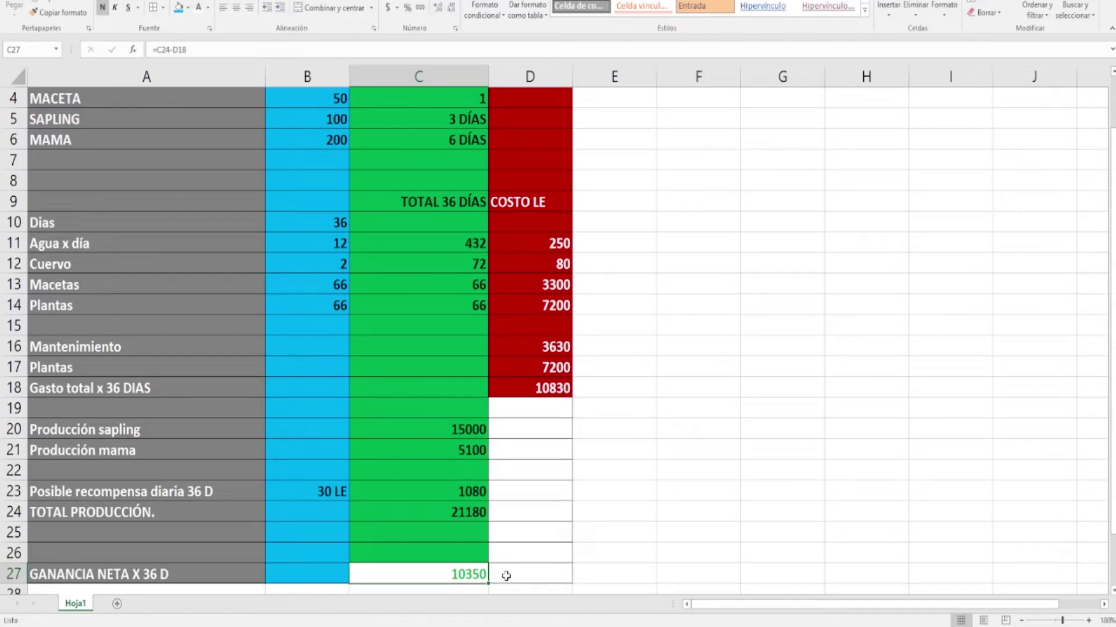
pyautogui.click(515, 576)
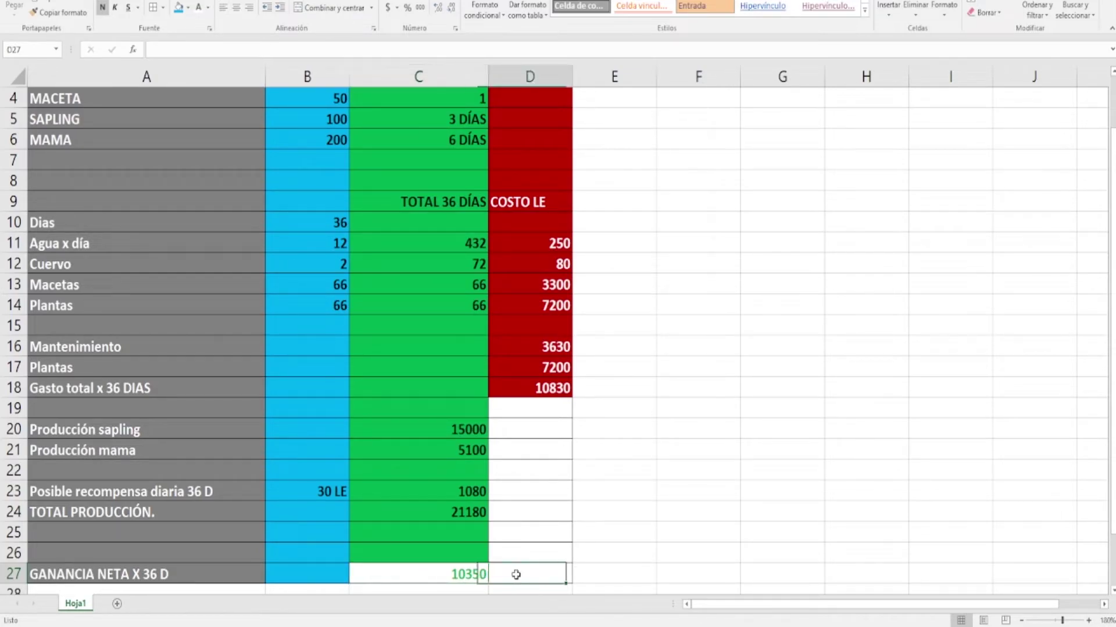
pyautogui.click(482, 576)
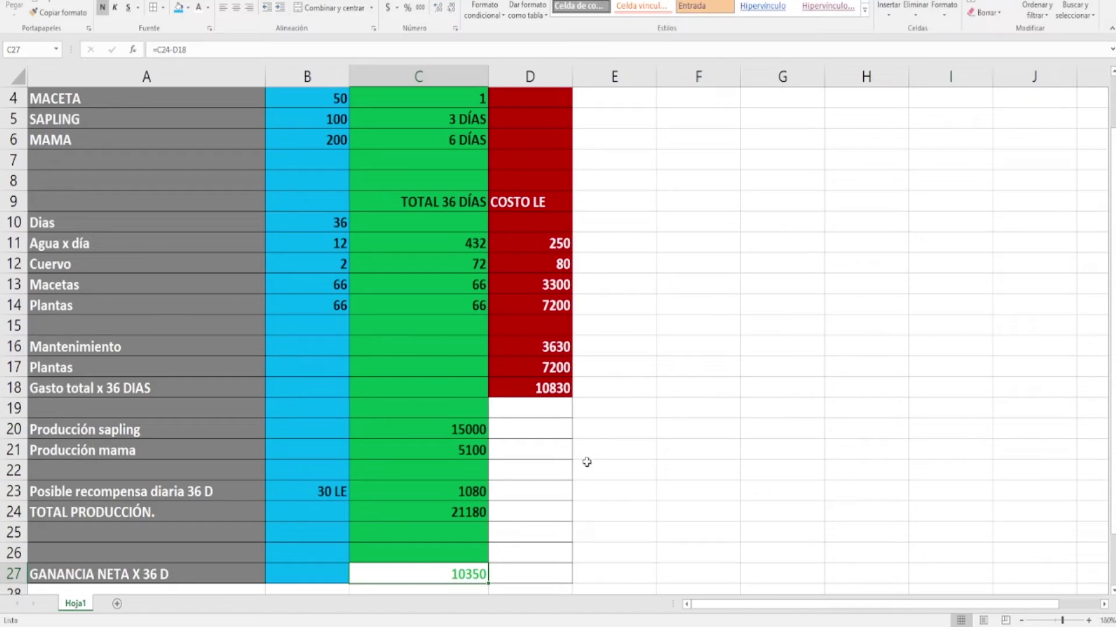
# - Examine the Días para conseguir 2 plantas NFT row, comparing its value in days with its value in months
pyautogui.scroll(-3, 586, 462)
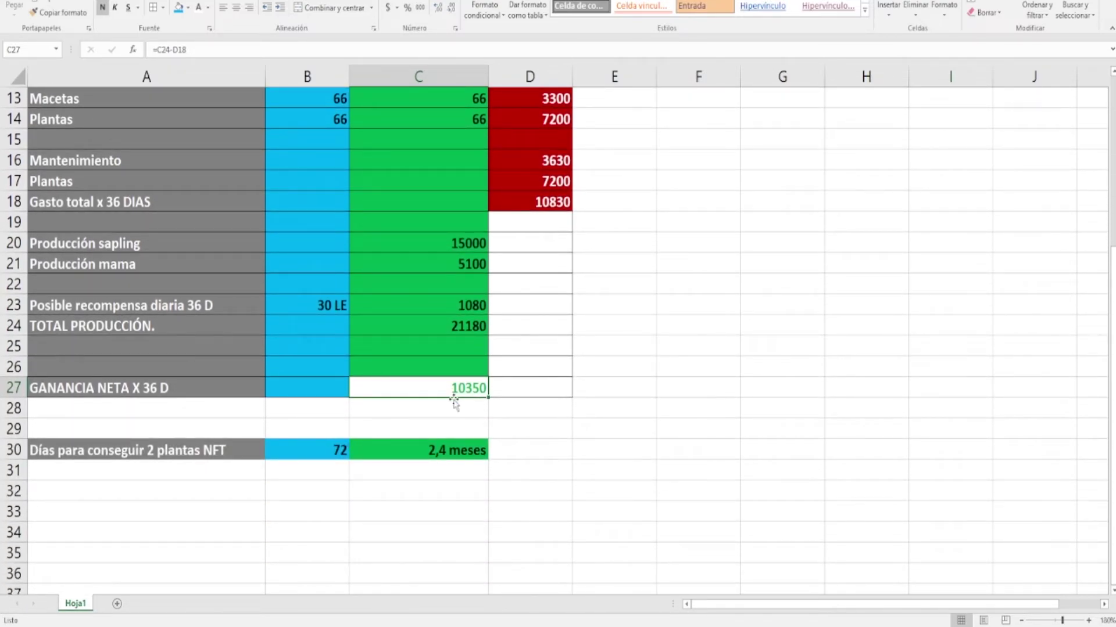
pyautogui.click(201, 451)
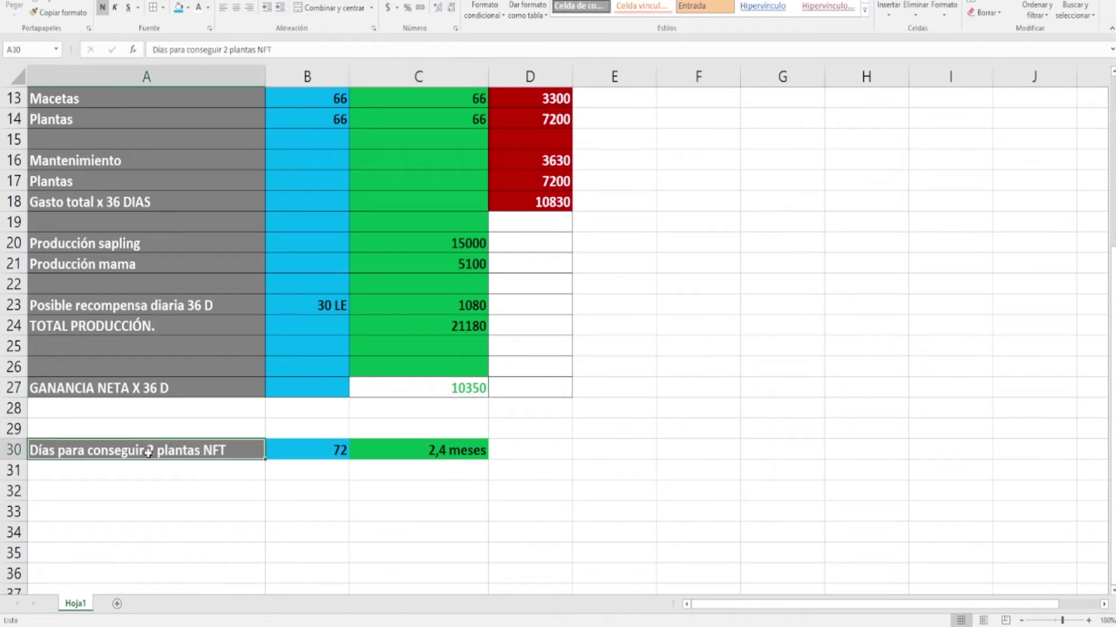
pyautogui.click(297, 451)
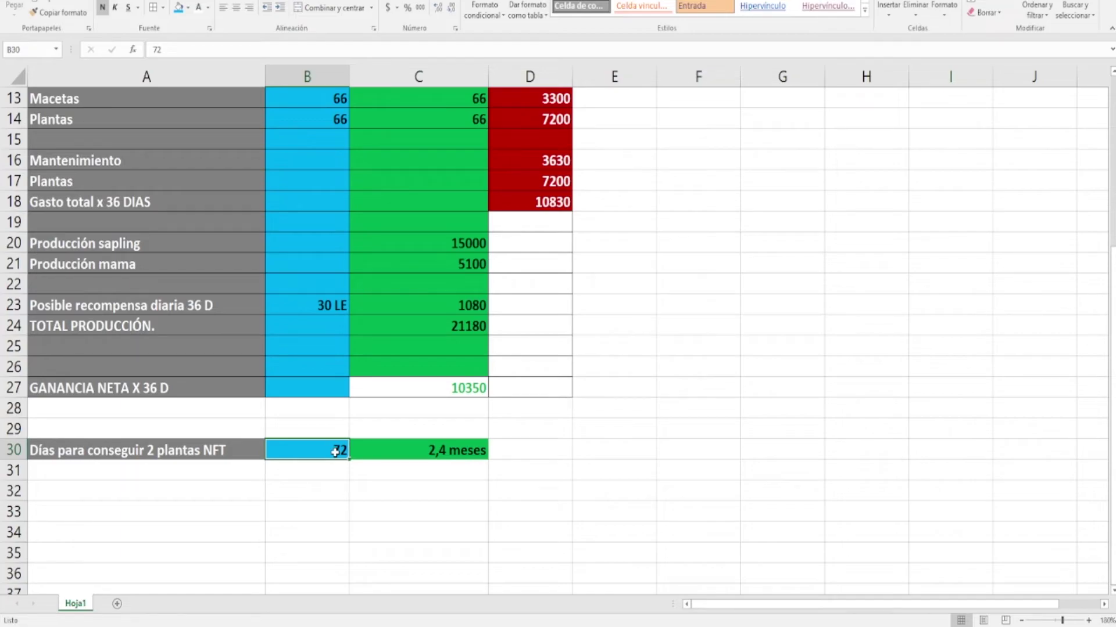
pyautogui.click(428, 451)
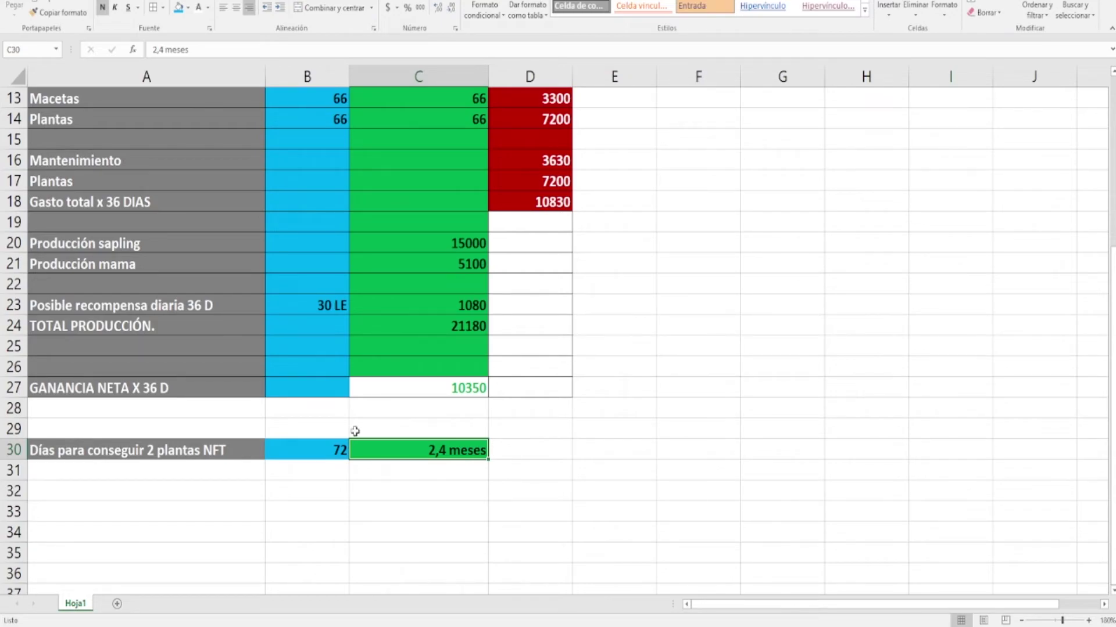
pyautogui.click(327, 450)
pyautogui.click(409, 454)
pyautogui.click(553, 450)
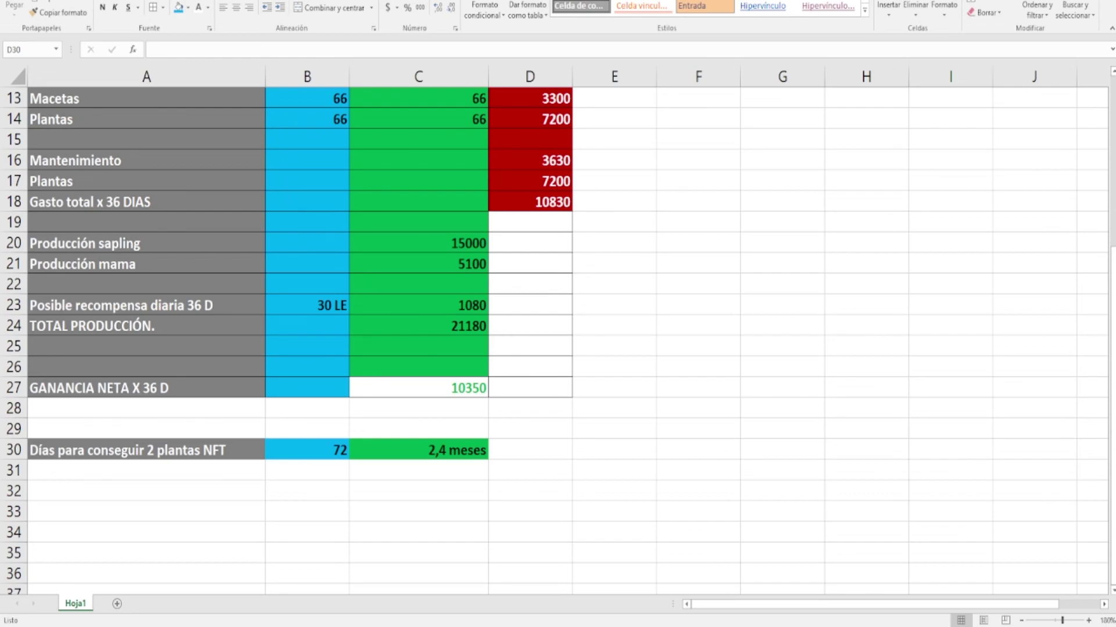
pyautogui.click(535, 446)
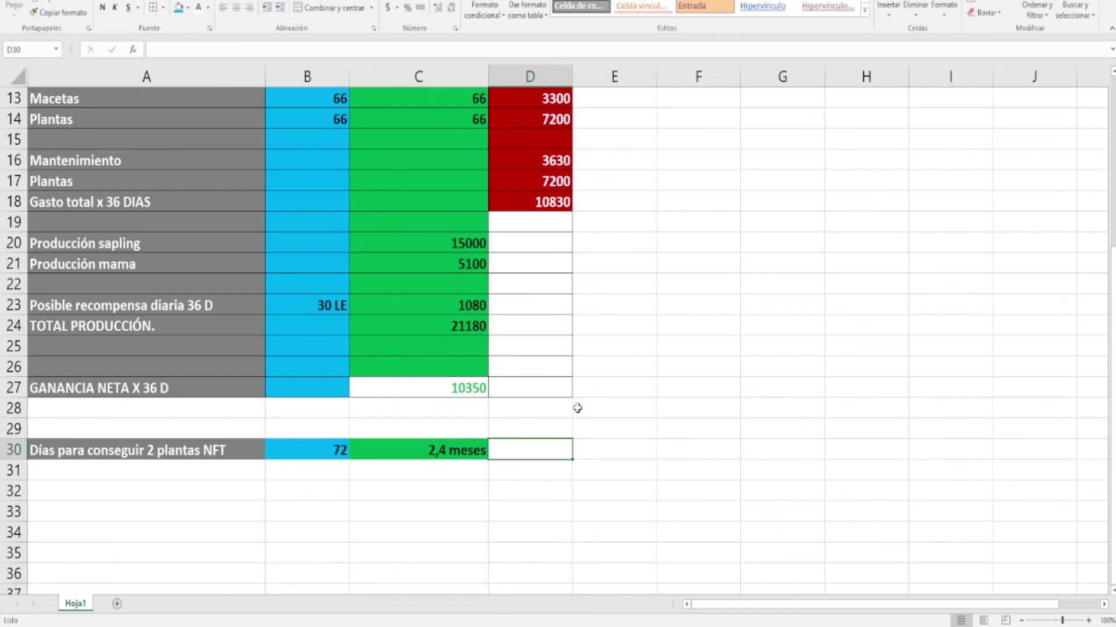
pyautogui.click(470, 448)
pyautogui.click(500, 442)
pyautogui.click(543, 475)
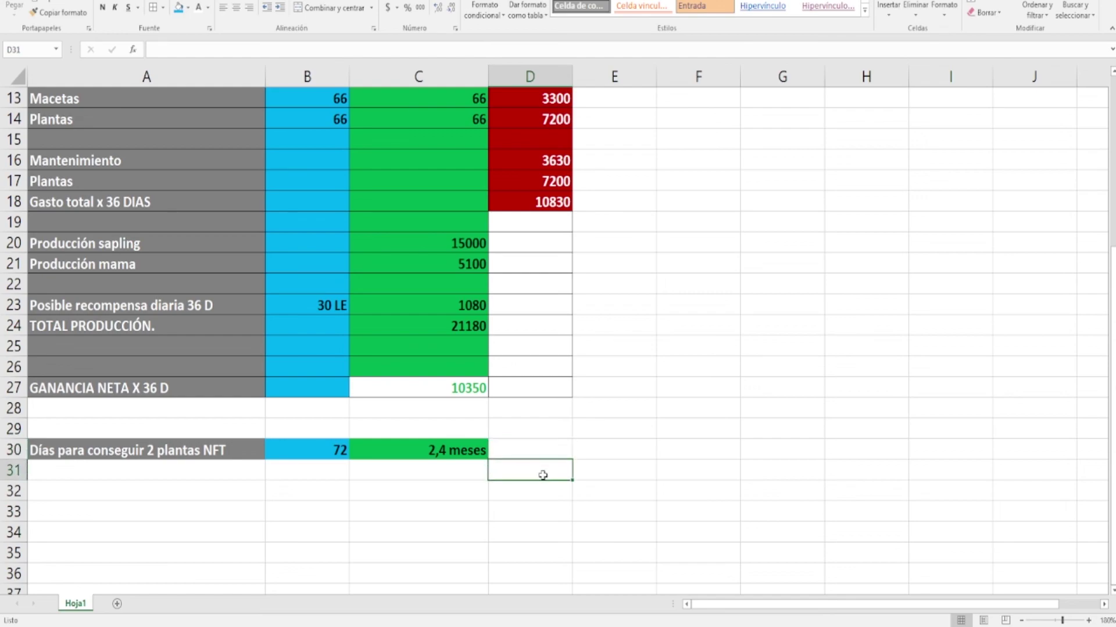
pyautogui.click(479, 491)
pyautogui.click(473, 510)
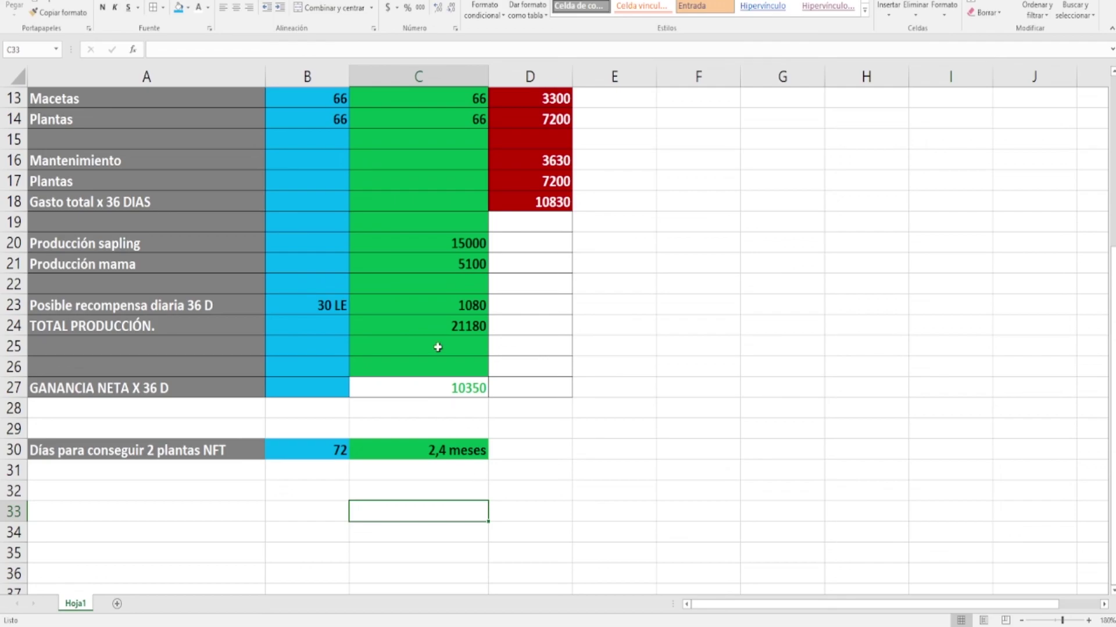
pyautogui.click(435, 412)
pyautogui.scroll(-2, 455, 408)
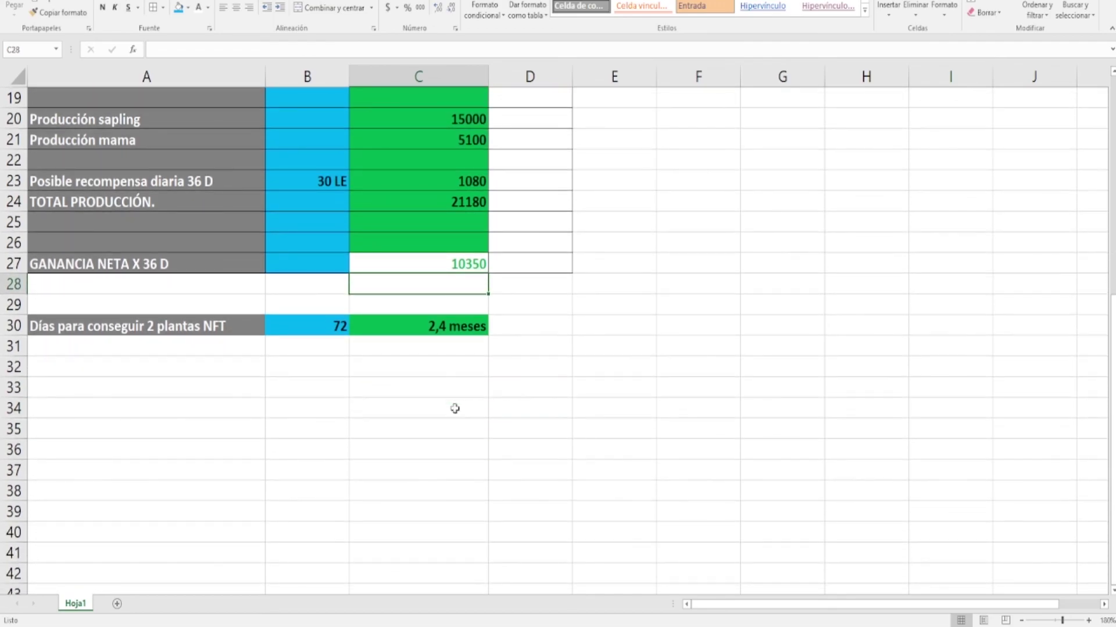
pyautogui.scroll(2, 455, 408)
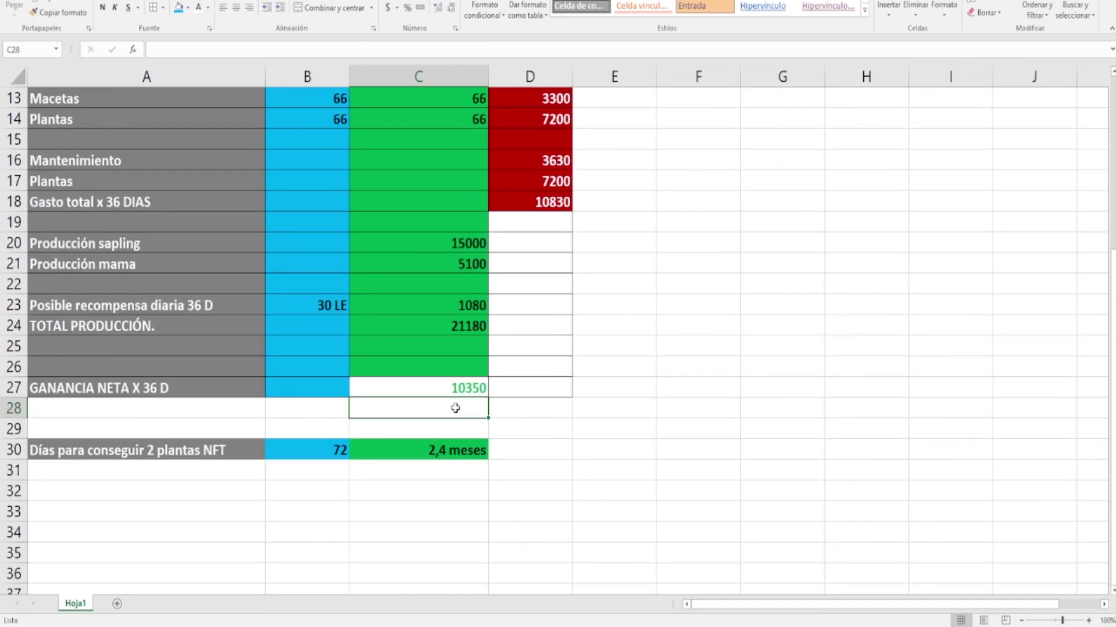